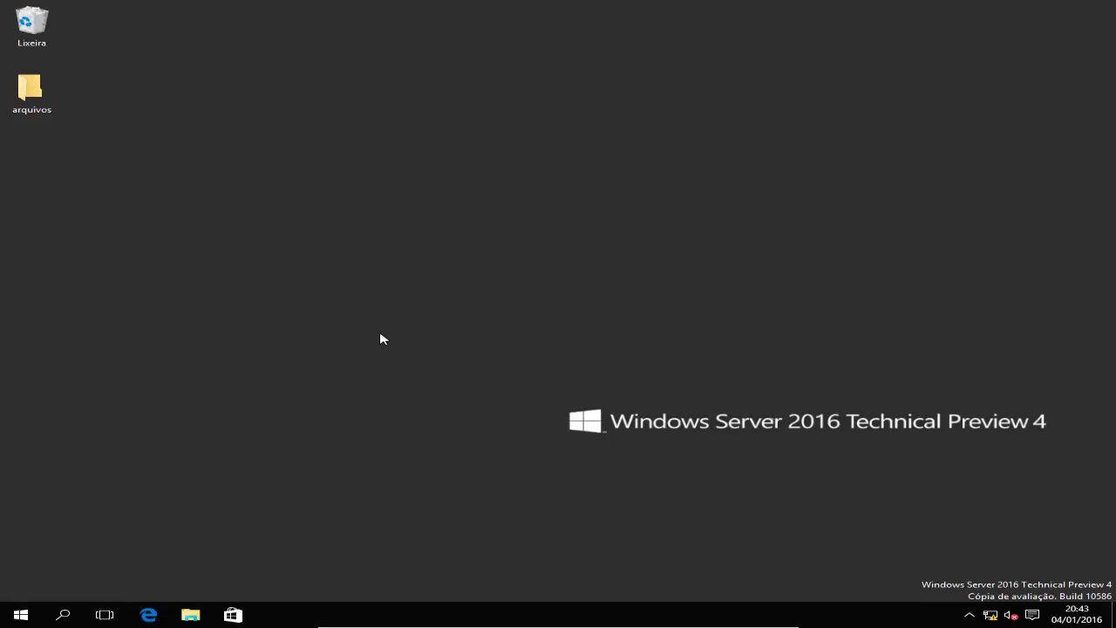
Step: Open Server Manager's DHCP role page and launch the DHCP manager for server SRV02
{"action": "left_click", "coordinate": [21, 615]}
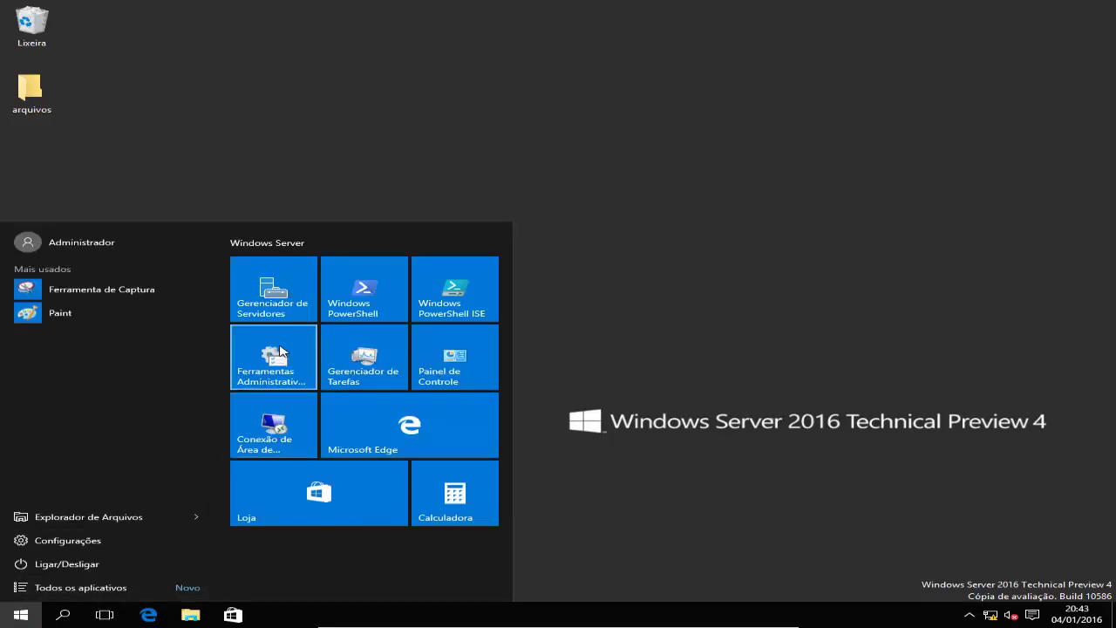
{"action": "left_click", "coordinate": [290, 319]}
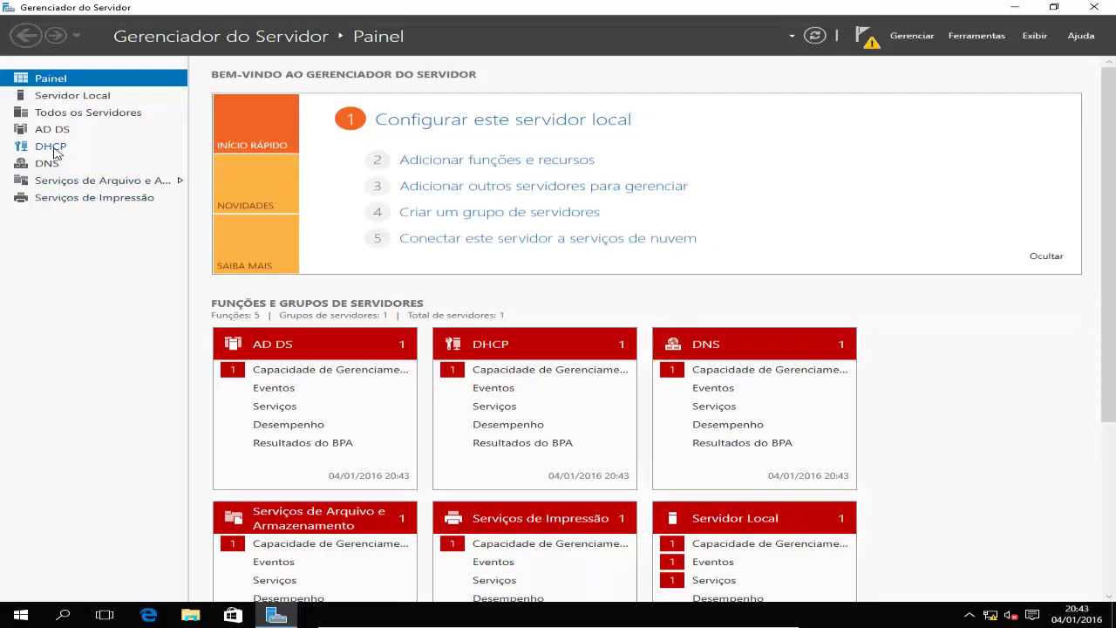
{"action": "left_click", "coordinate": [52, 147]}
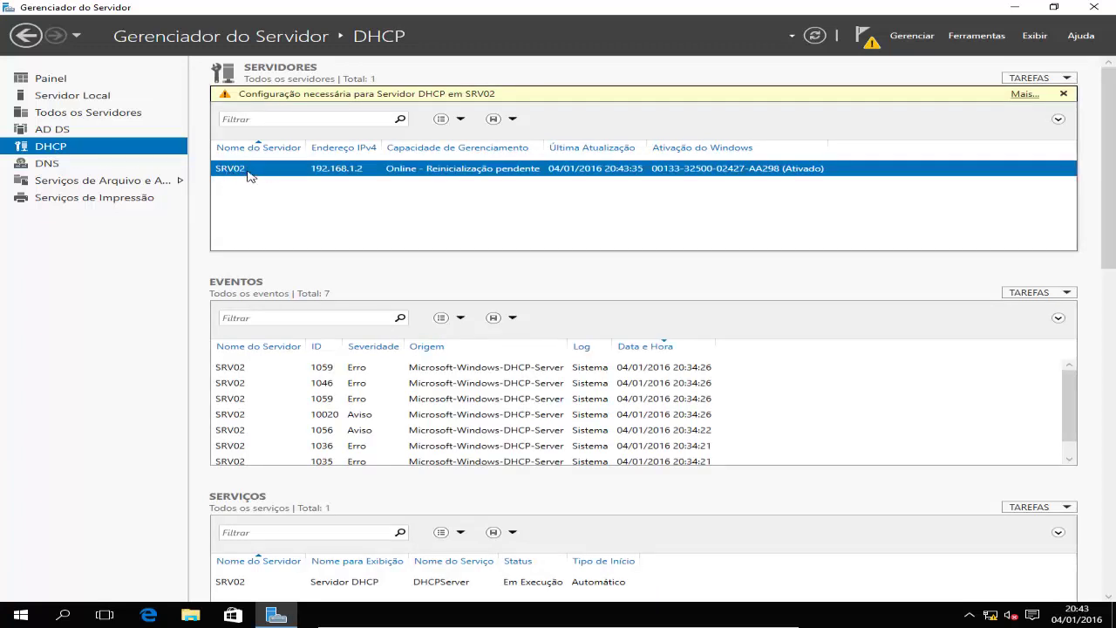
{"action": "right_click", "coordinate": [249, 174]}
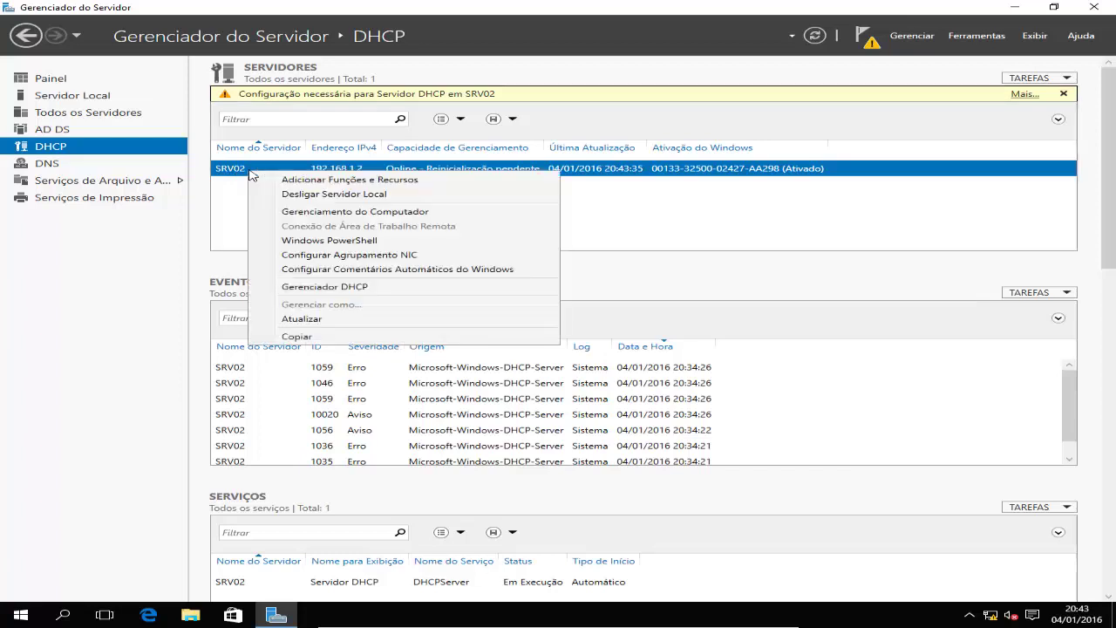
{"action": "left_click", "coordinate": [294, 290]}
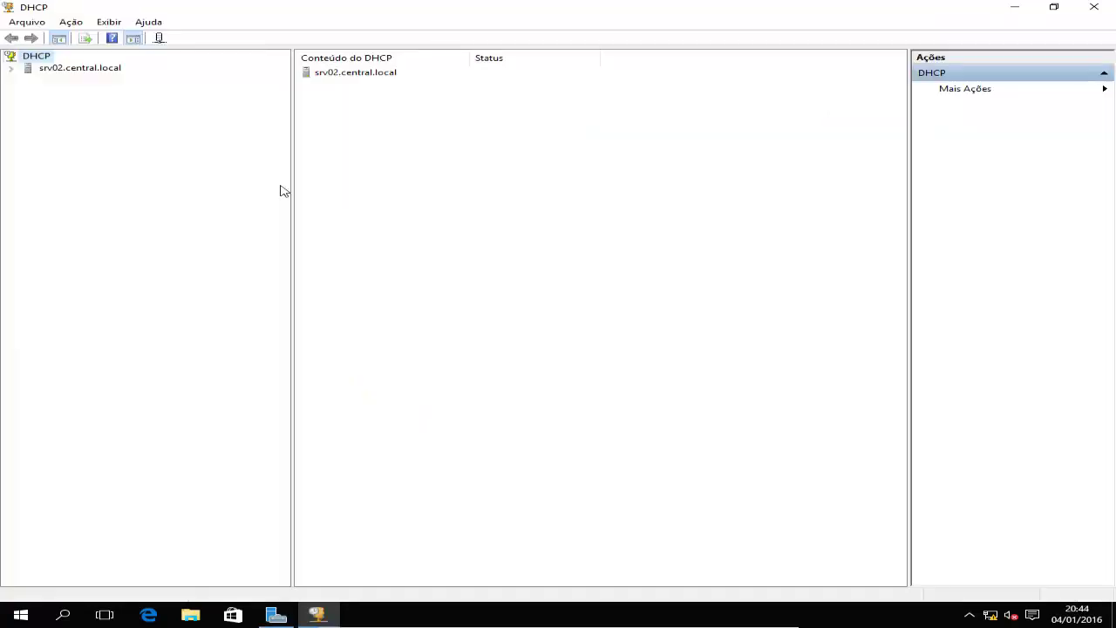
Step: Expand srv02.central.local and its IPv4 node, and examine the server options, policies and filters
{"action": "left_click", "coordinate": [11, 68]}
{"action": "double_click", "coordinate": [70, 82]}
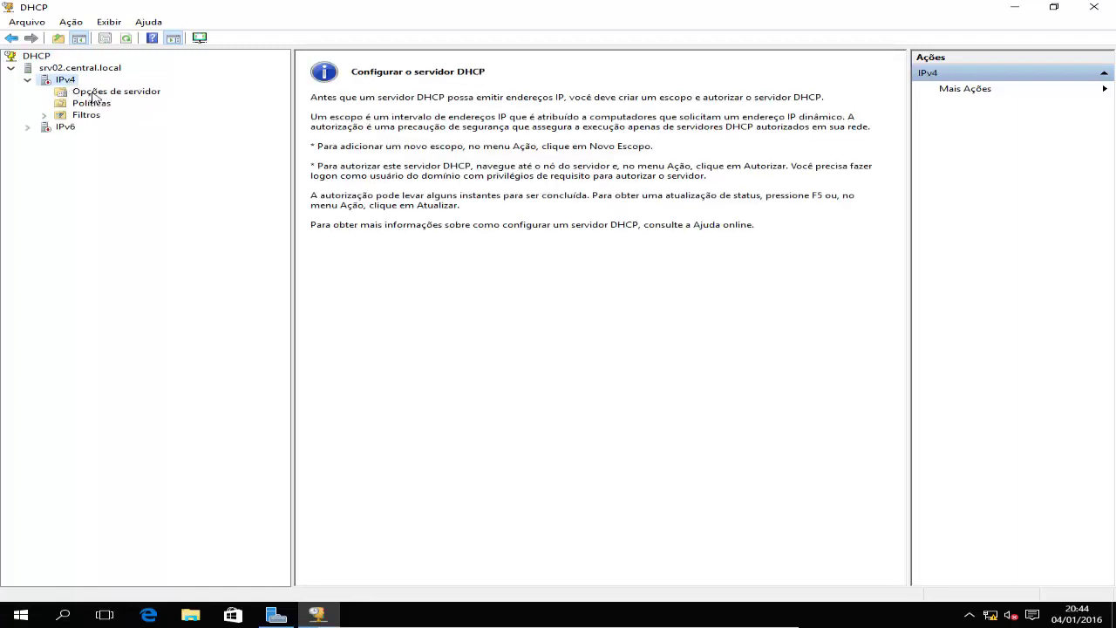
{"action": "left_click", "coordinate": [144, 95]}
{"action": "left_click", "coordinate": [103, 105]}
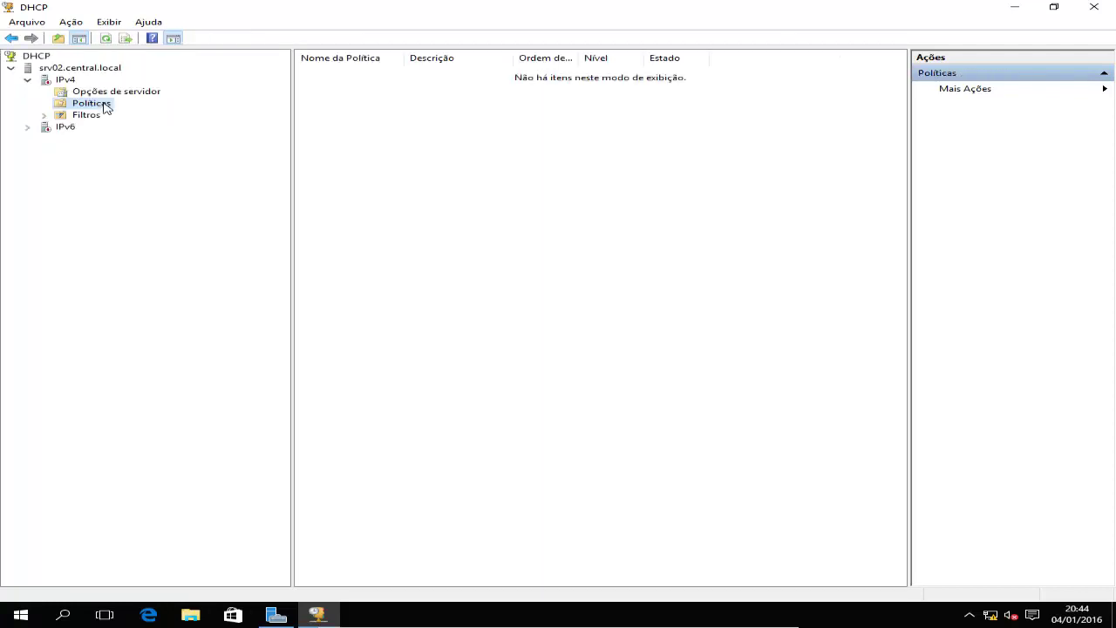
{"action": "double_click", "coordinate": [94, 115]}
{"action": "left_click", "coordinate": [103, 92]}
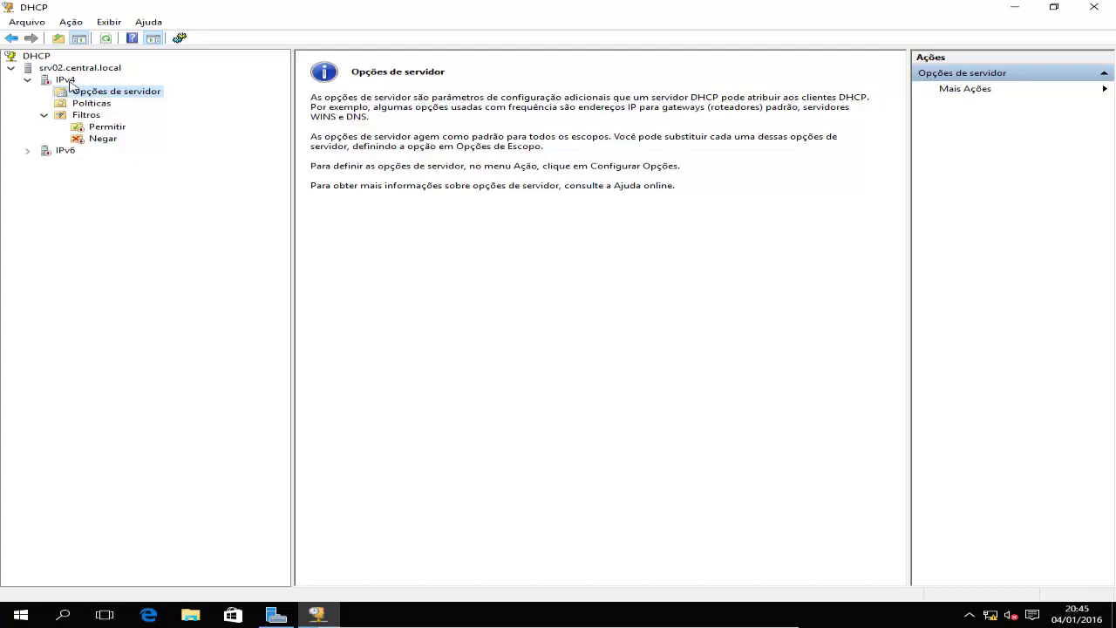
Step: Start a new IPv4 scope and name it Departamento Financeiro, leaving the description empty
{"action": "right_click", "coordinate": [67, 81]}
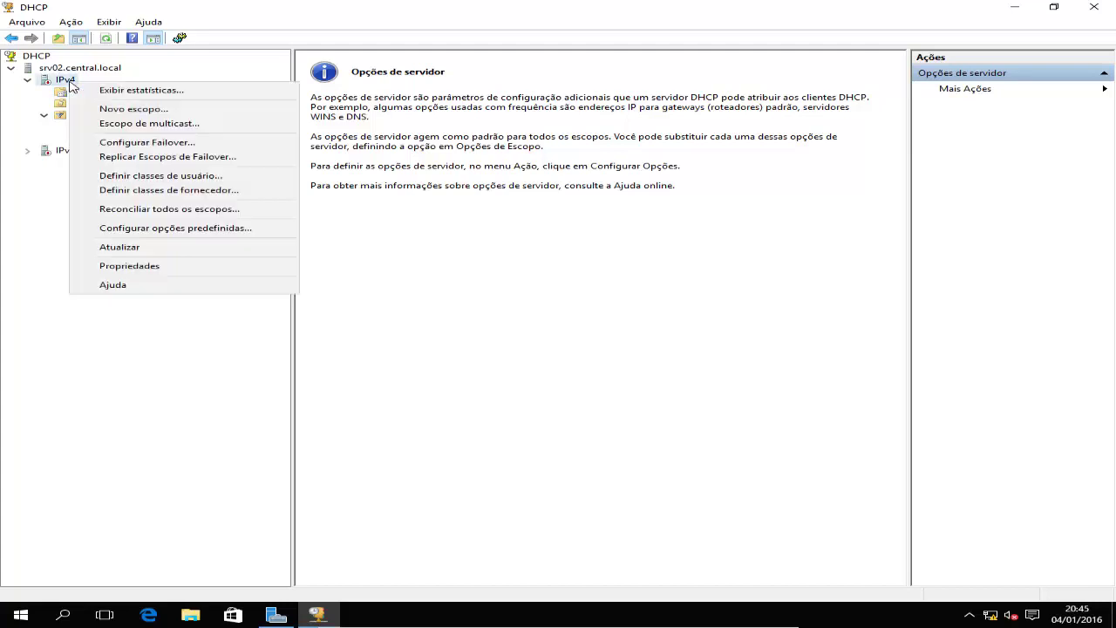
{"action": "left_click", "coordinate": [108, 114]}
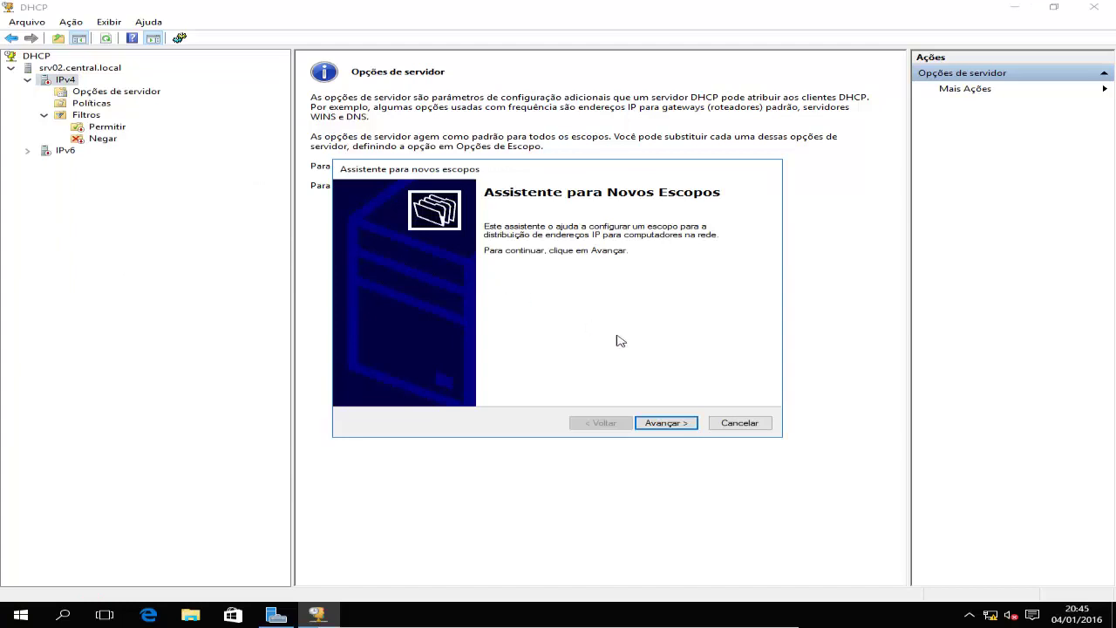
{"action": "left_click", "coordinate": [666, 423]}
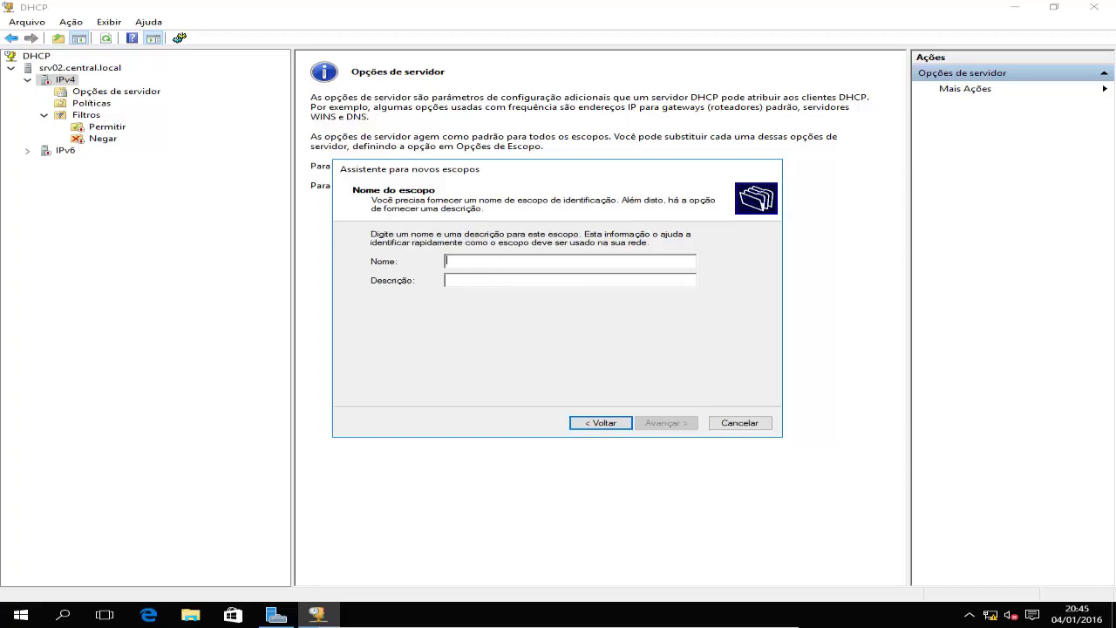
{"action": "type", "text": "Depa"}
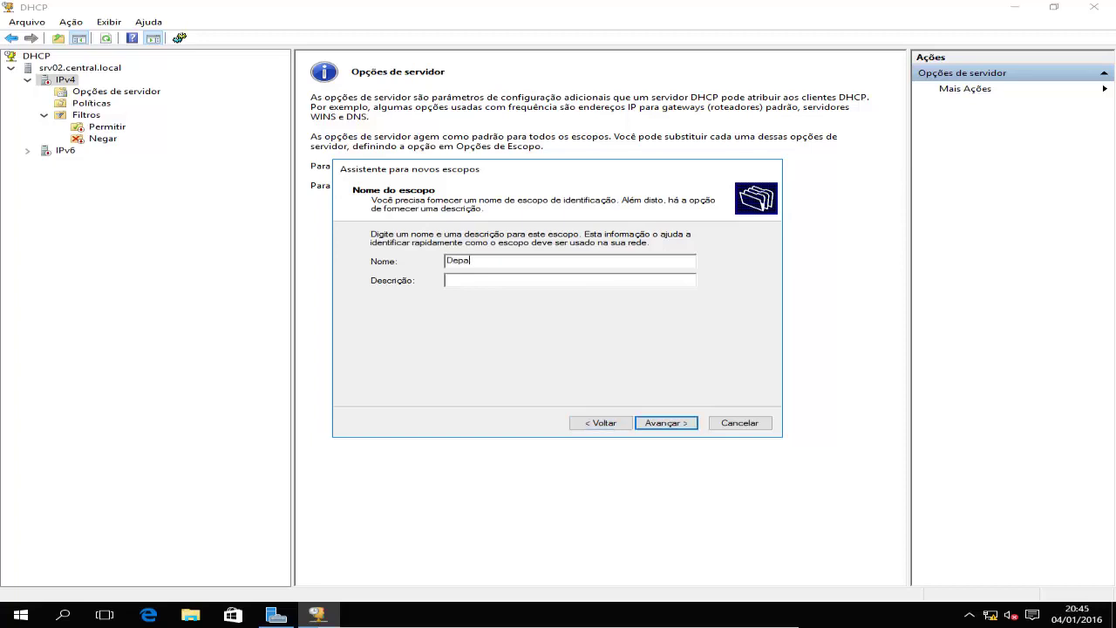
{"action": "type", "text": "rtamento Financeiro"}
{"action": "left_click_drag", "start_coordinate": [447, 261], "coordinate": [554, 262]}
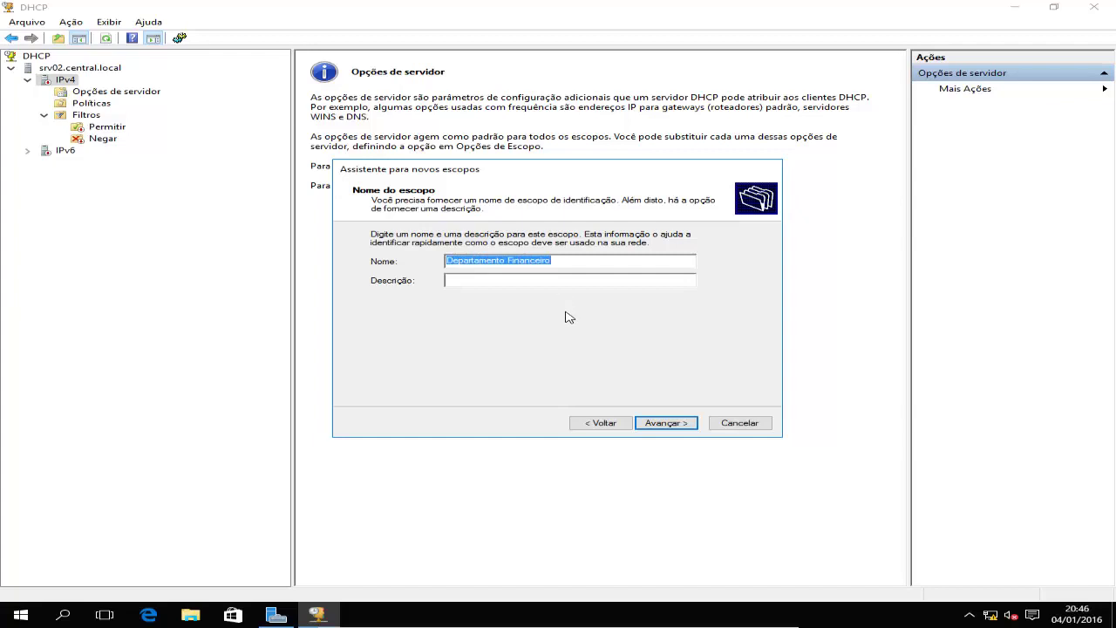
{"action": "left_click", "coordinate": [666, 425]}
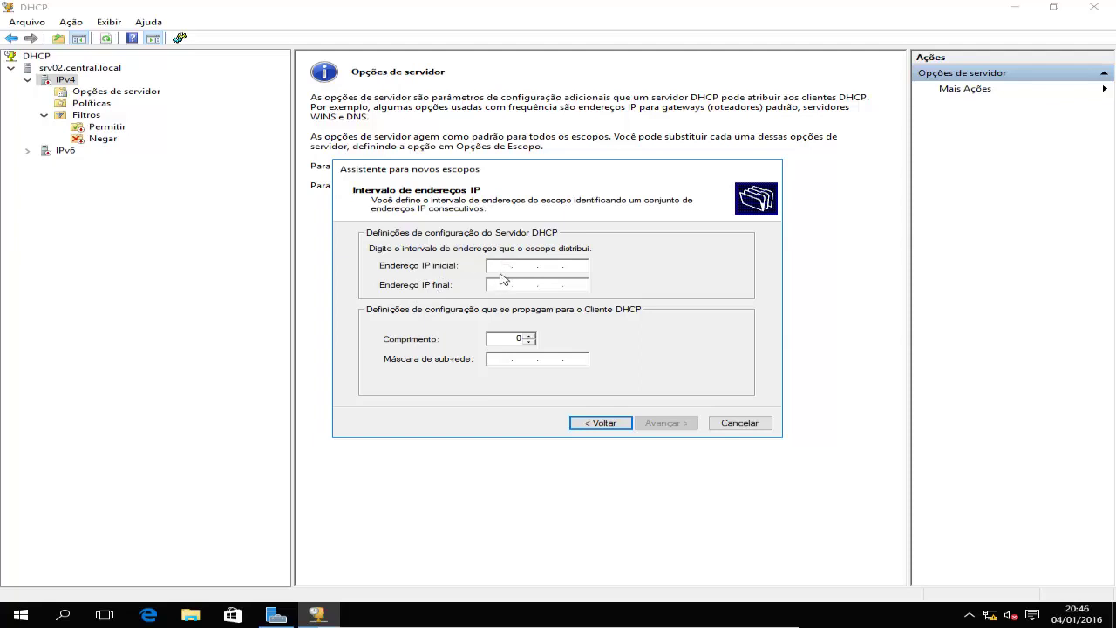
Step: Set the scope's address range from 192.168.1.10 to 192.168.1.50 and accept the subnet mask
{"action": "type", "text": "192.168.1.10"}
{"action": "left_click", "coordinate": [499, 284]}
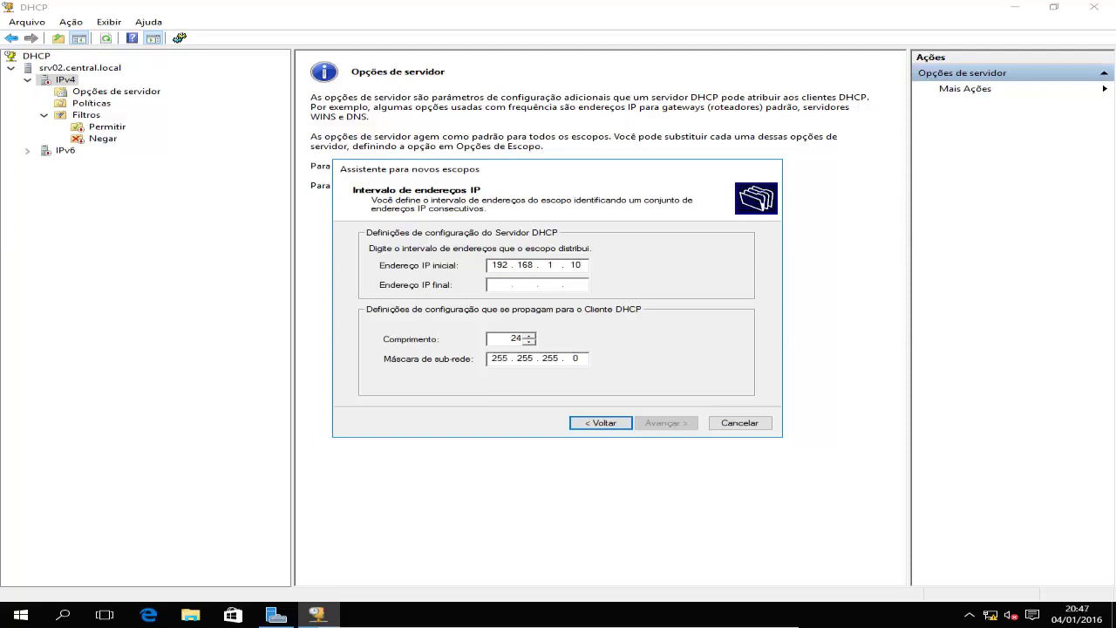
{"action": "type", "text": "192.168.1."}
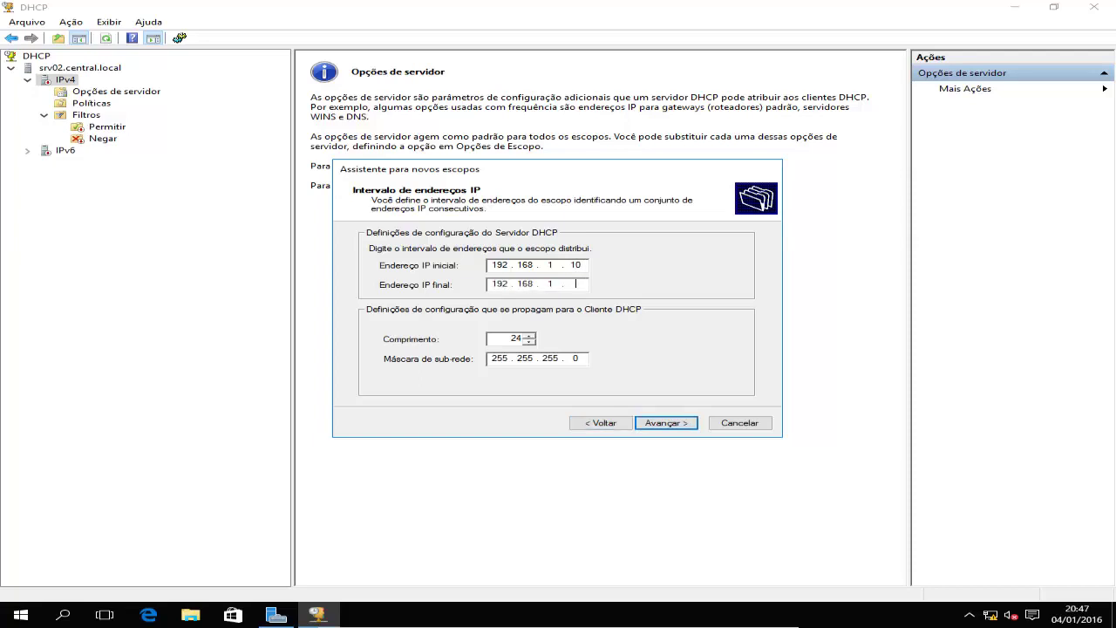
{"action": "type", "text": "50"}
{"action": "left_click", "coordinate": [679, 424]}
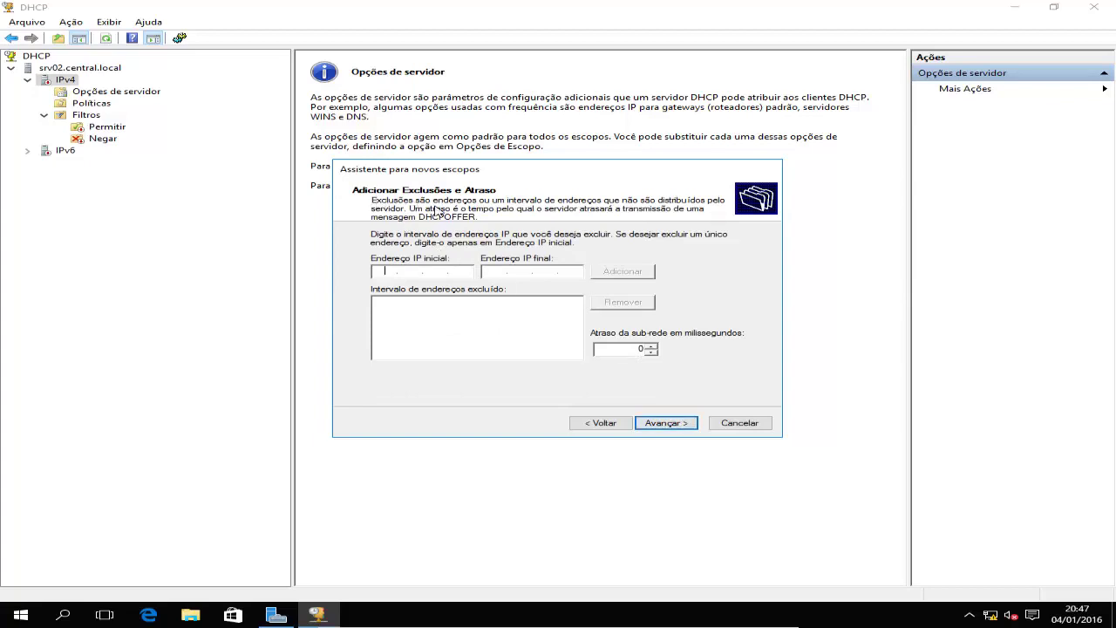
Step: Exclude the address 192.168.1.20 from the scope's distribution and accept the lease duration
{"action": "left_click", "coordinate": [414, 274]}
{"action": "type", "text": "192.168.1.20"}
{"action": "left_click", "coordinate": [611, 275]}
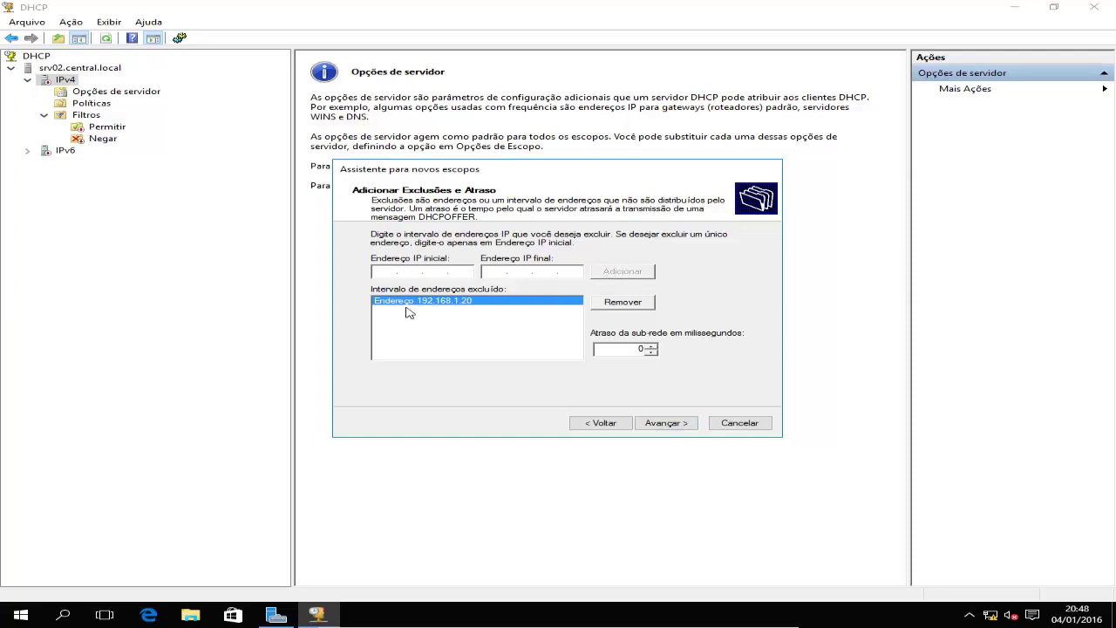
{"action": "left_click", "coordinate": [468, 322]}
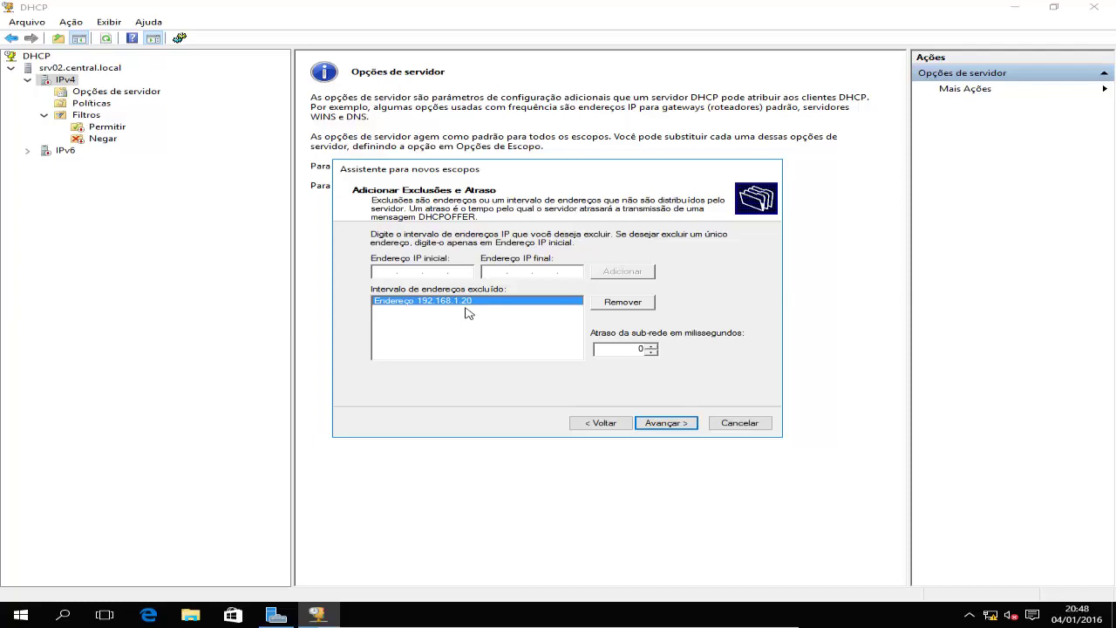
{"action": "left_click", "coordinate": [678, 424]}
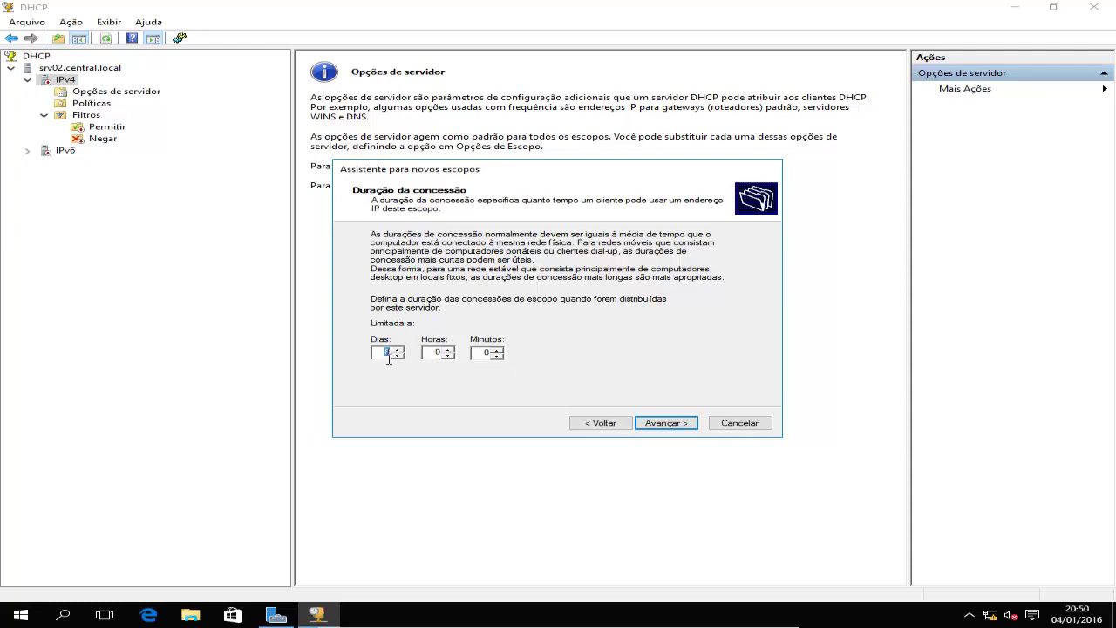
{"action": "left_click", "coordinate": [681, 426]}
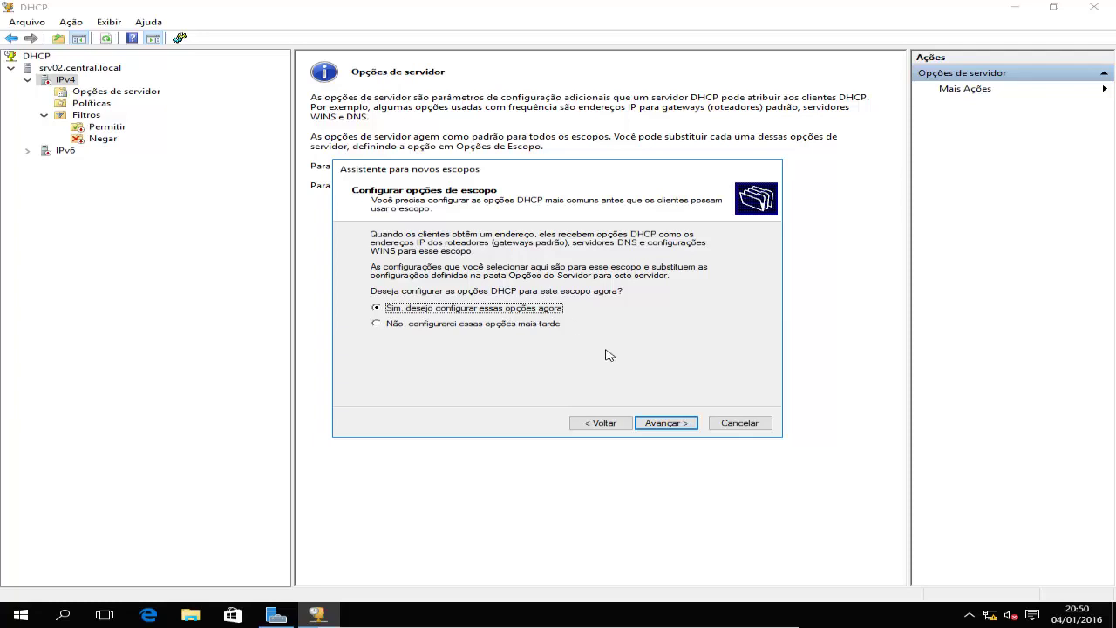
Step: Choose to configure the scope options now and add 192.168.1.254 as the default gateway
{"action": "left_click", "coordinate": [667, 422]}
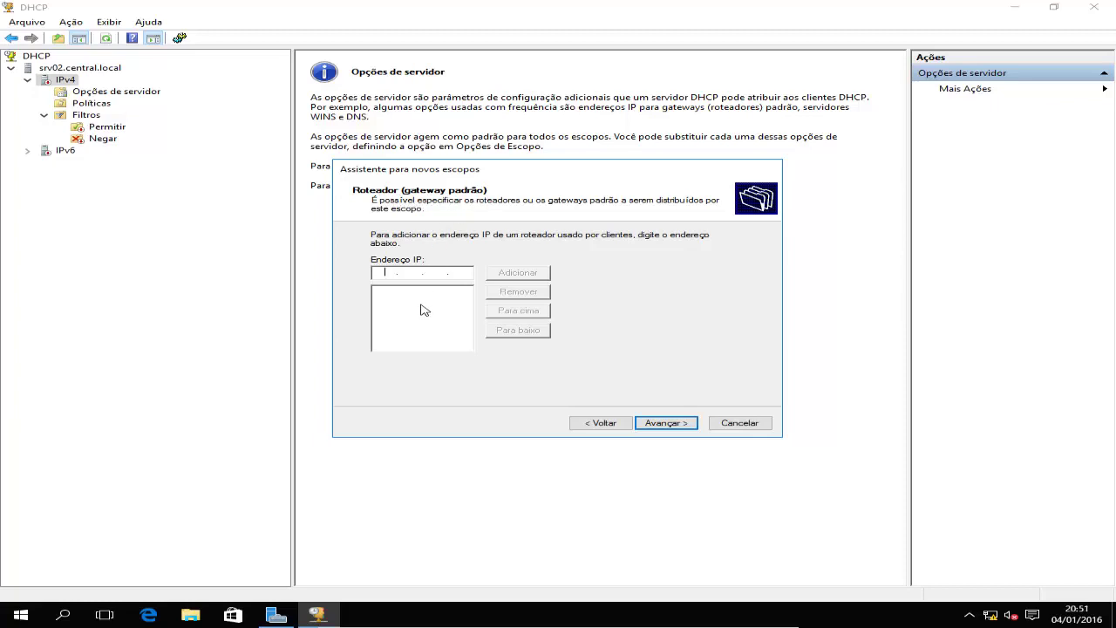
{"action": "type", "text": "192 . 168 . 1 . 254"}
{"action": "left_click", "coordinate": [520, 274]}
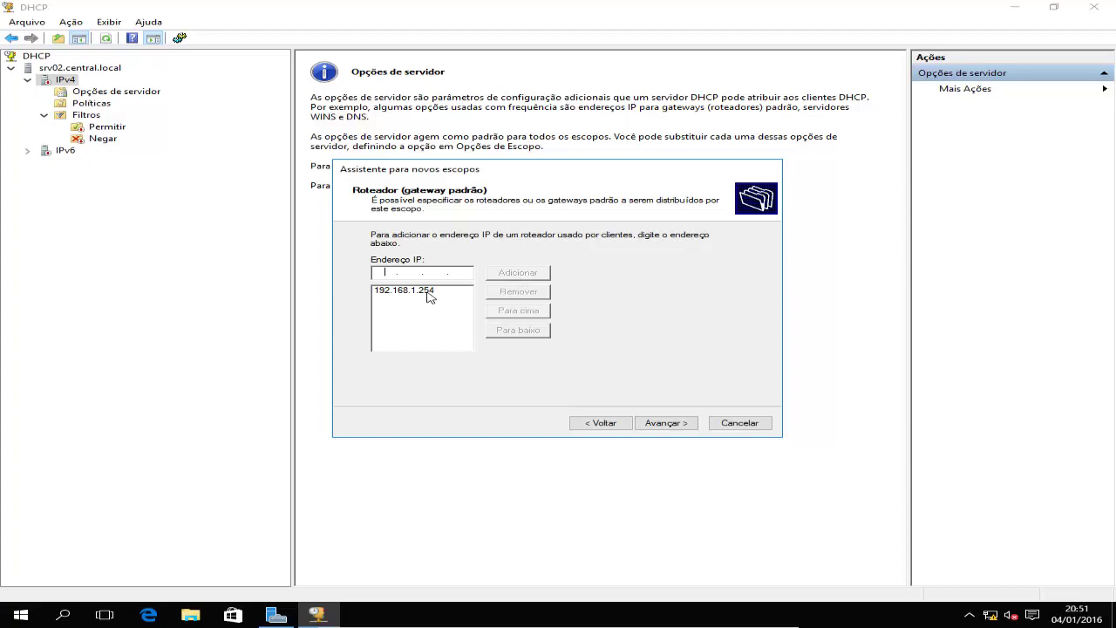
{"action": "left_click", "coordinate": [666, 423]}
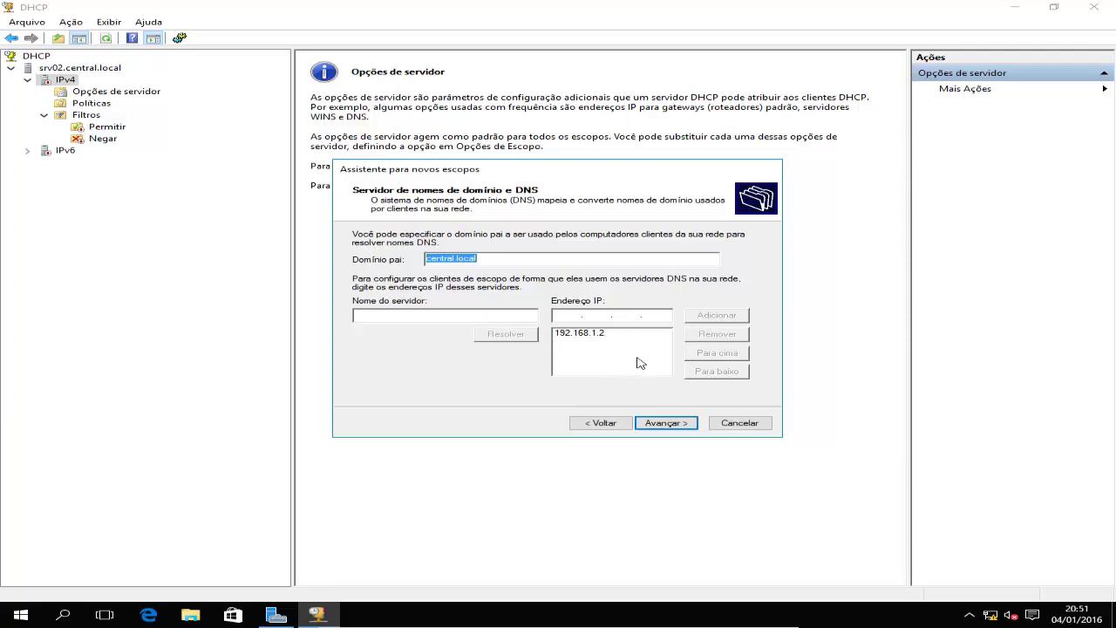
Step: Accept the DNS settings, leave WINS servers empty, and finish the scope wizard with scope activation postponed
{"action": "left_click", "coordinate": [434, 318]}
{"action": "left_click", "coordinate": [667, 423]}
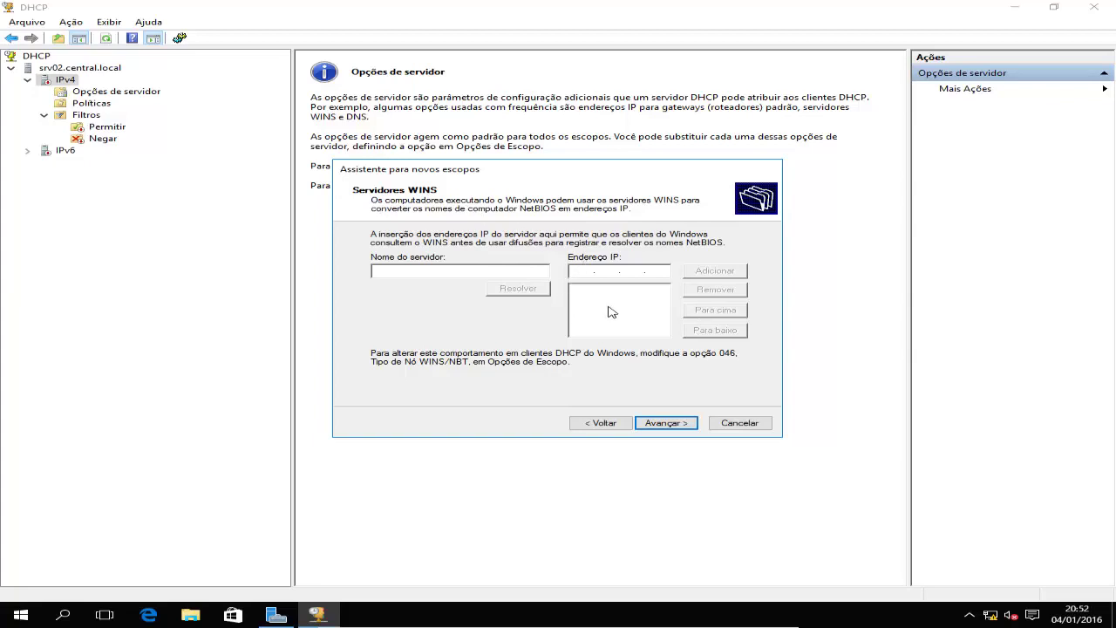
{"action": "left_click", "coordinate": [665, 423]}
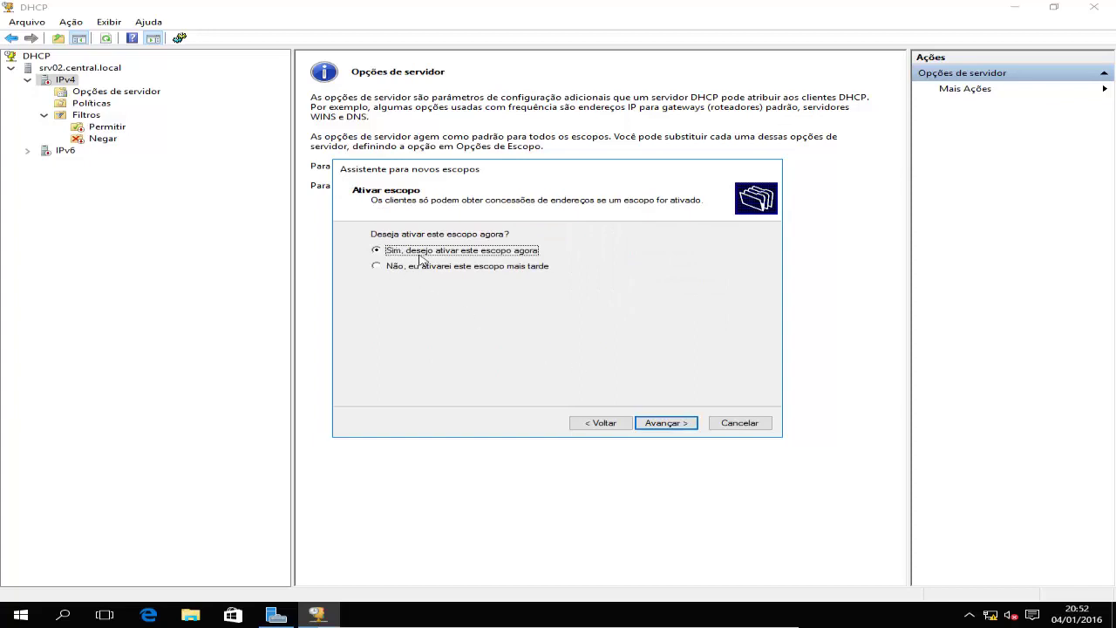
{"action": "left_click", "coordinate": [384, 268]}
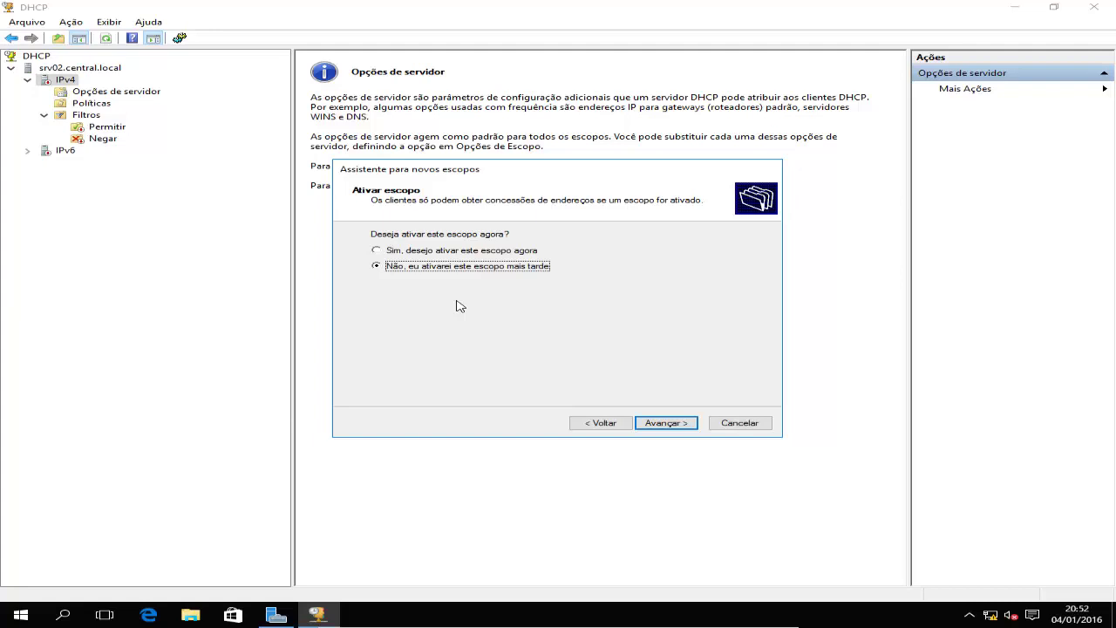
{"action": "left_click", "coordinate": [666, 423]}
{"action": "left_click", "coordinate": [668, 424]}
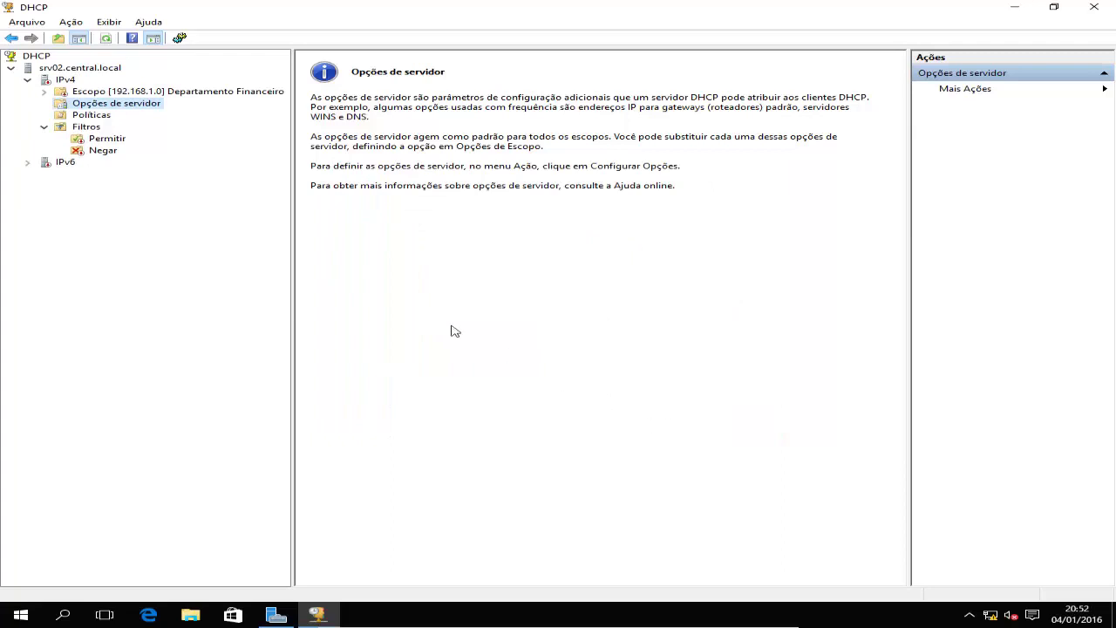
Step: Expand the Departamento Financeiro scope and examine its address pool, the excluded address and the active leases
{"action": "double_click", "coordinate": [122, 93]}
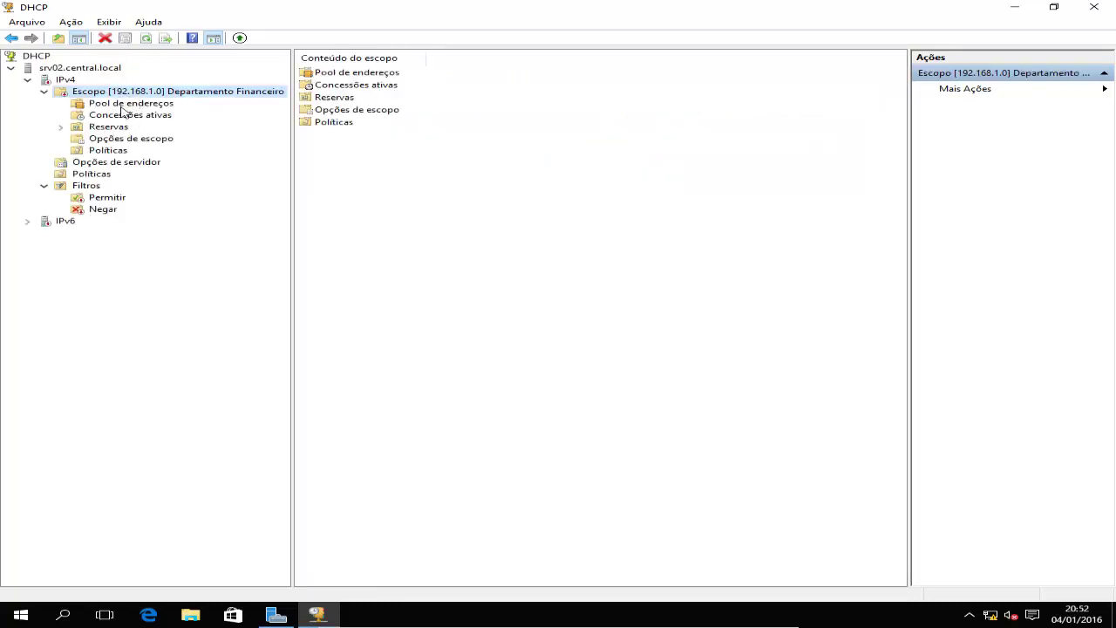
{"action": "left_click", "coordinate": [107, 105]}
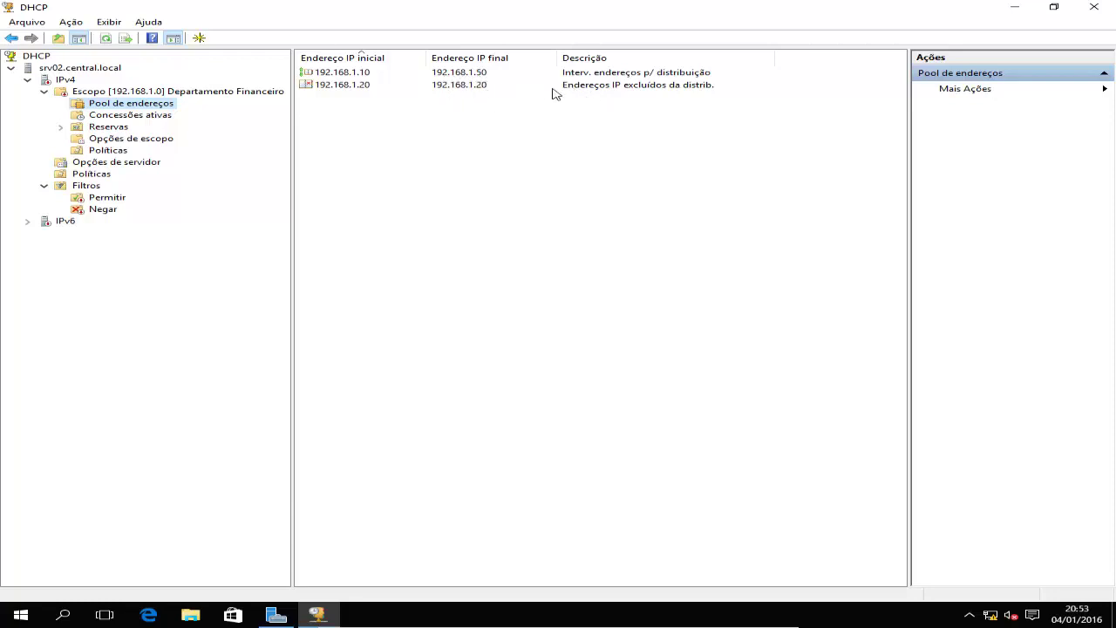
{"action": "left_click", "coordinate": [350, 87]}
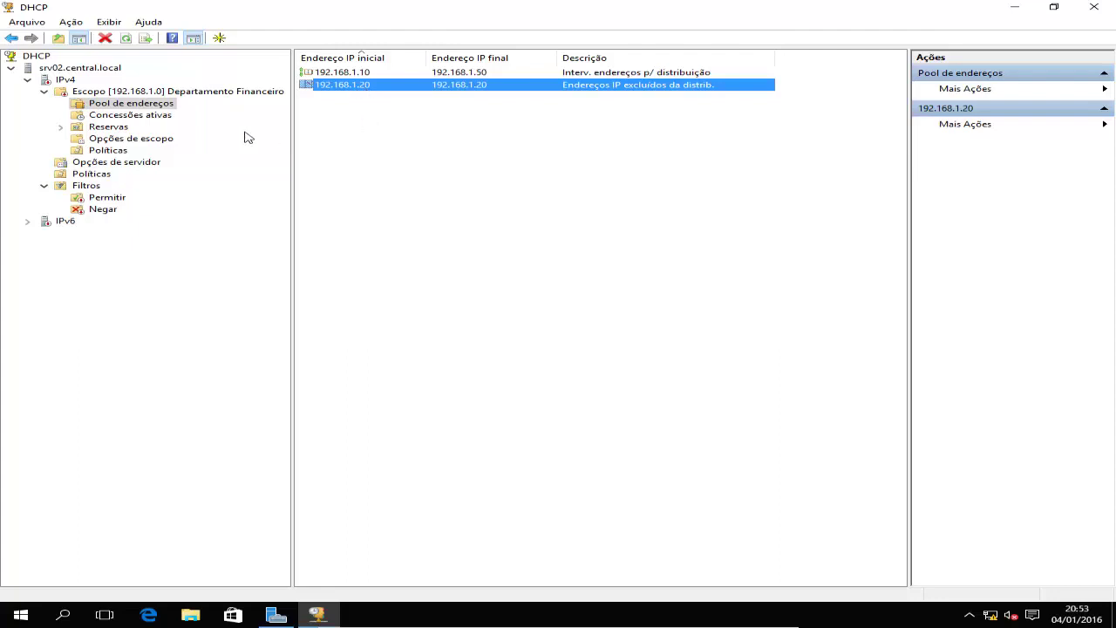
{"action": "left_click", "coordinate": [155, 117]}
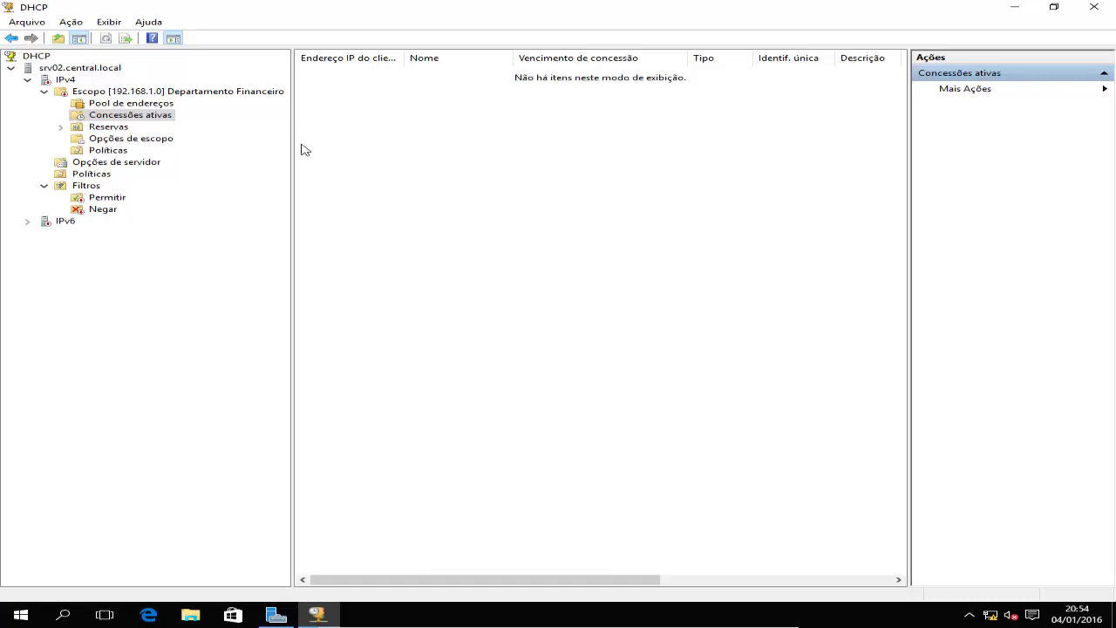
Step: Add a reservation named Servidor de arquivo 2 with IP address 192.168.1.30 and MAC address ffeeffeeffee, and widen the column in the reservations list
{"action": "left_click", "coordinate": [113, 131]}
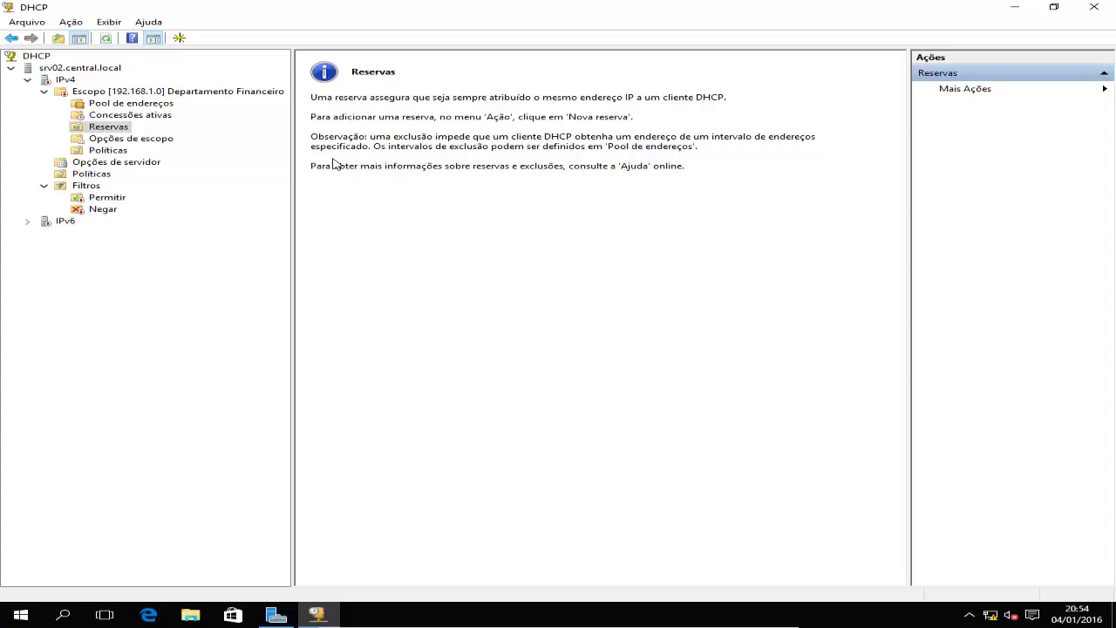
{"action": "right_click", "coordinate": [112, 132]}
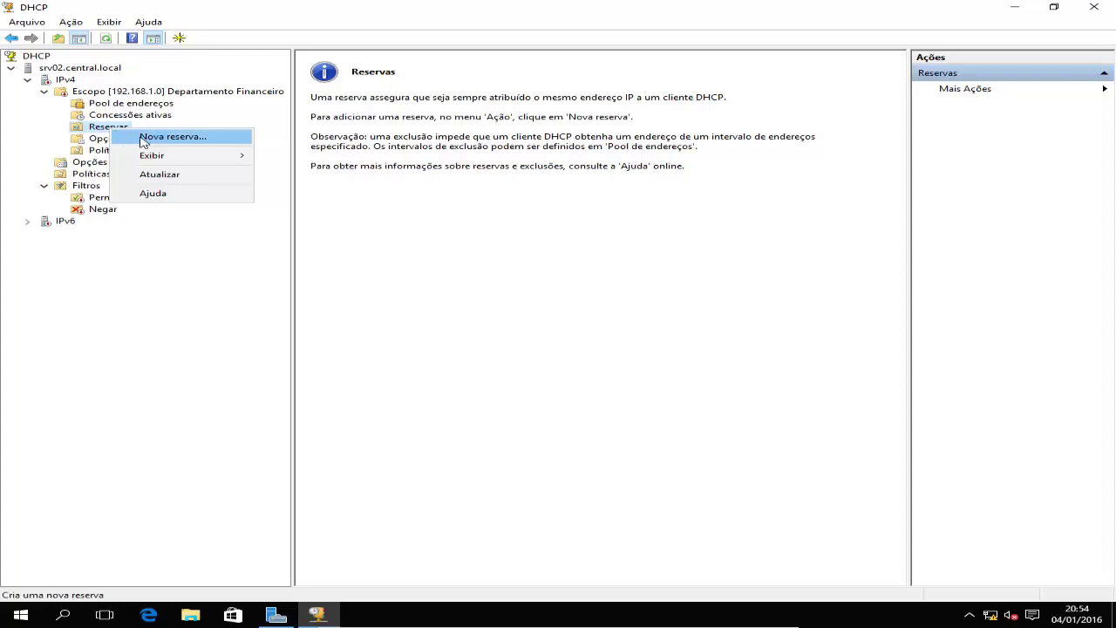
{"action": "left_click", "coordinate": [144, 139]}
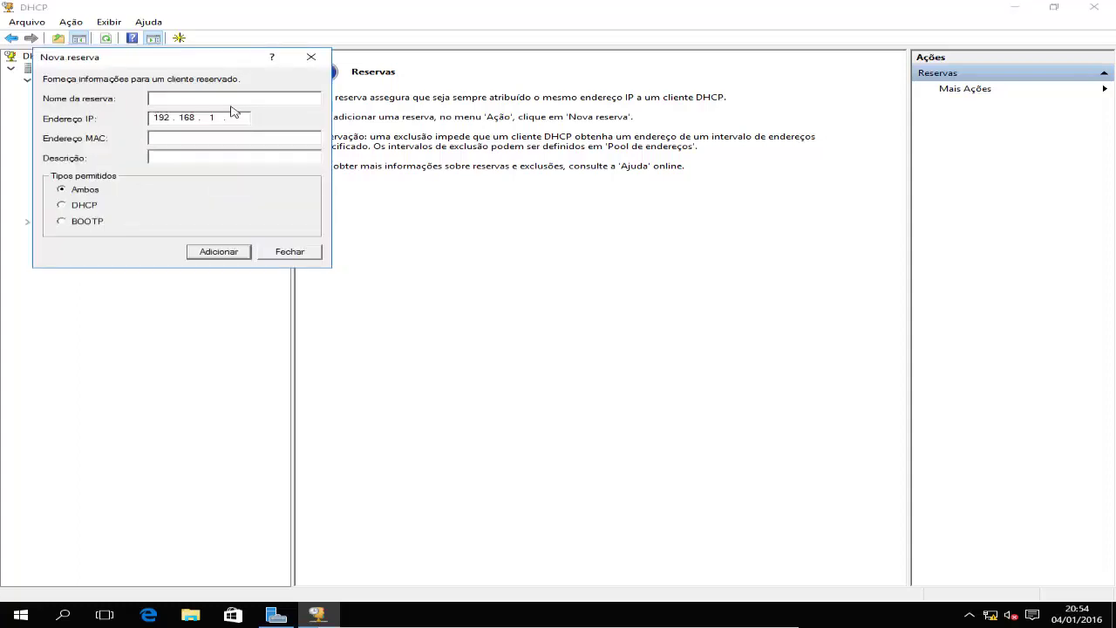
{"action": "type", "text": "Servidor de arquivo 2"}
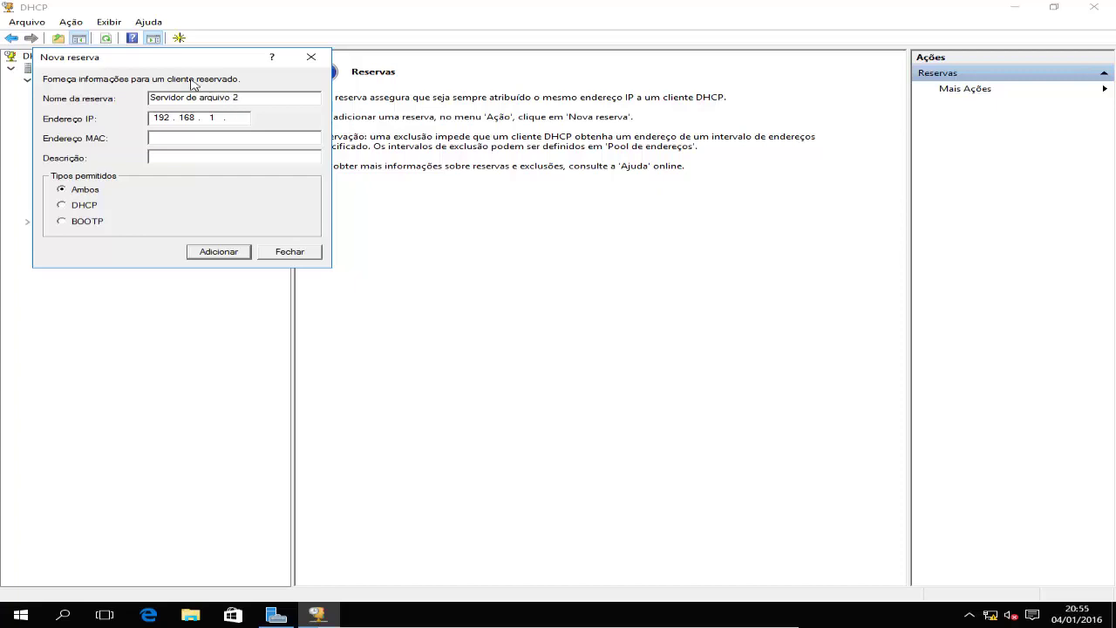
{"action": "left_click", "coordinate": [242, 118]}
{"action": "type", "text": "30"}
{"action": "key", "text": "Tab"}
{"action": "type", "text": "ffeeffeeffee"}
{"action": "left_click", "coordinate": [185, 159]}
{"action": "left_click", "coordinate": [219, 252]}
{"action": "left_click", "coordinate": [288, 252]}
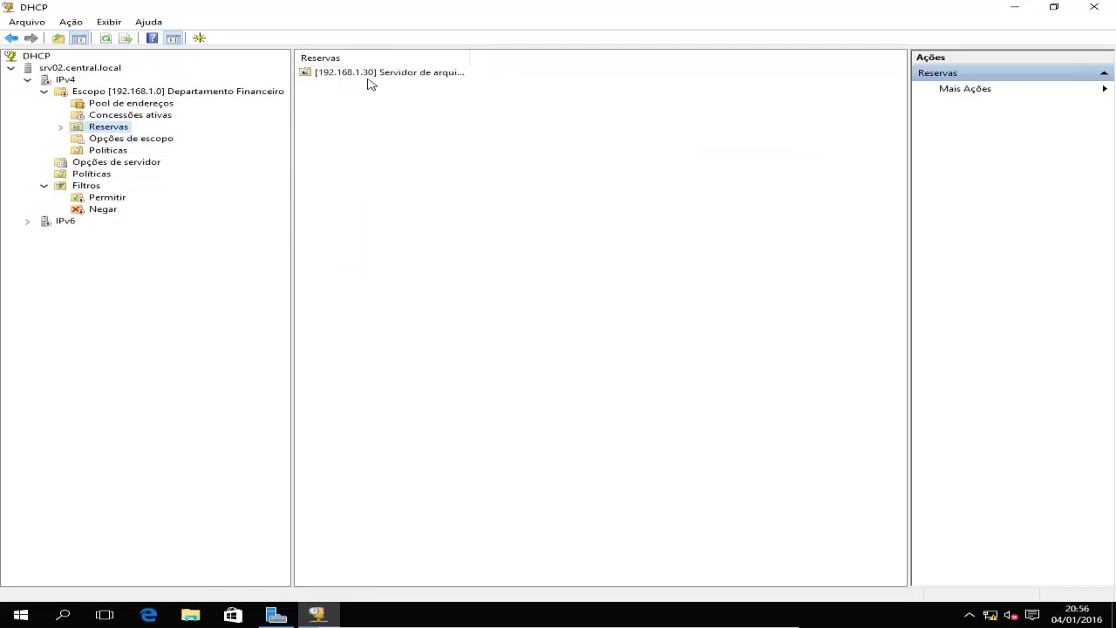
{"action": "left_click_drag", "start_coordinate": [469, 54], "coordinate": [546, 54]}
Step: Examine the scope options of Departamento Financeiro, checking the router, DNS servers and DNS domain name entries
{"action": "left_click", "coordinate": [150, 142]}
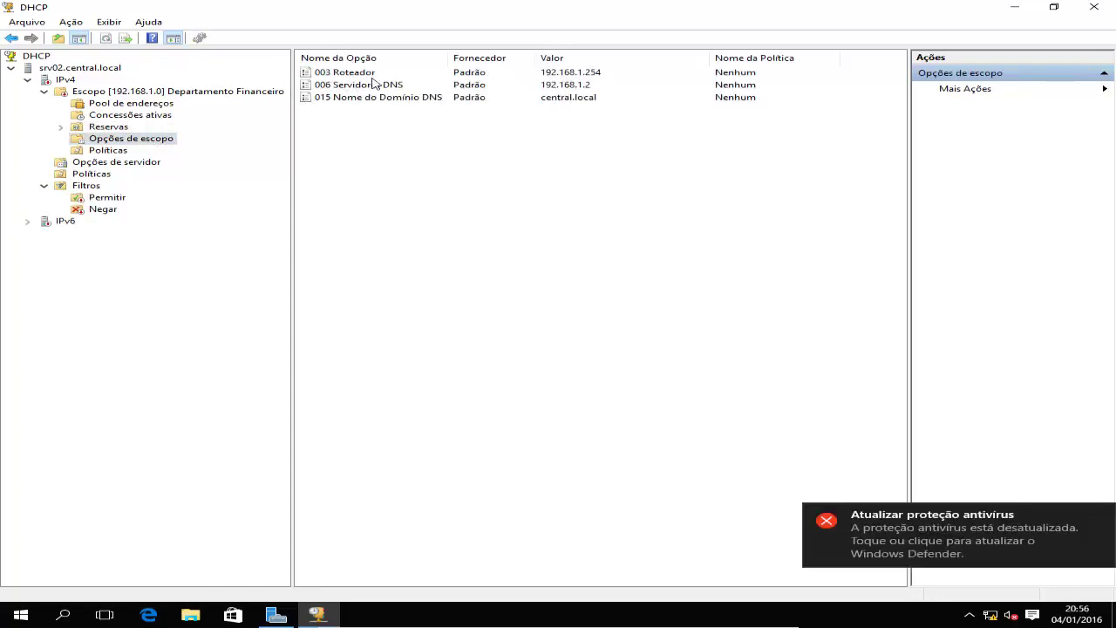
{"action": "left_click", "coordinate": [366, 74]}
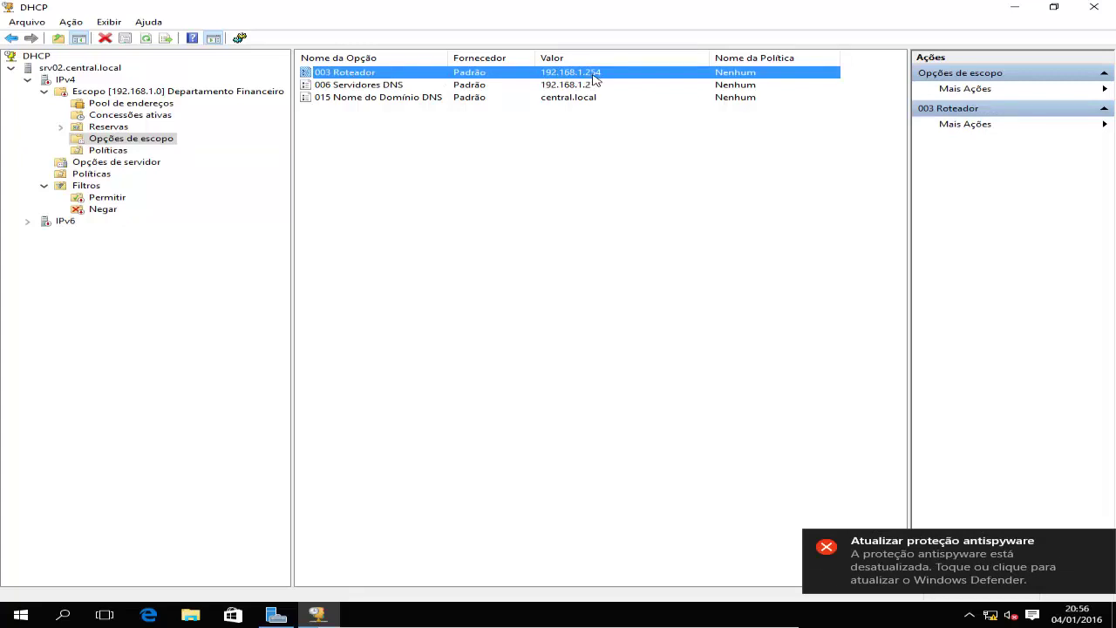
{"action": "left_click", "coordinate": [351, 90]}
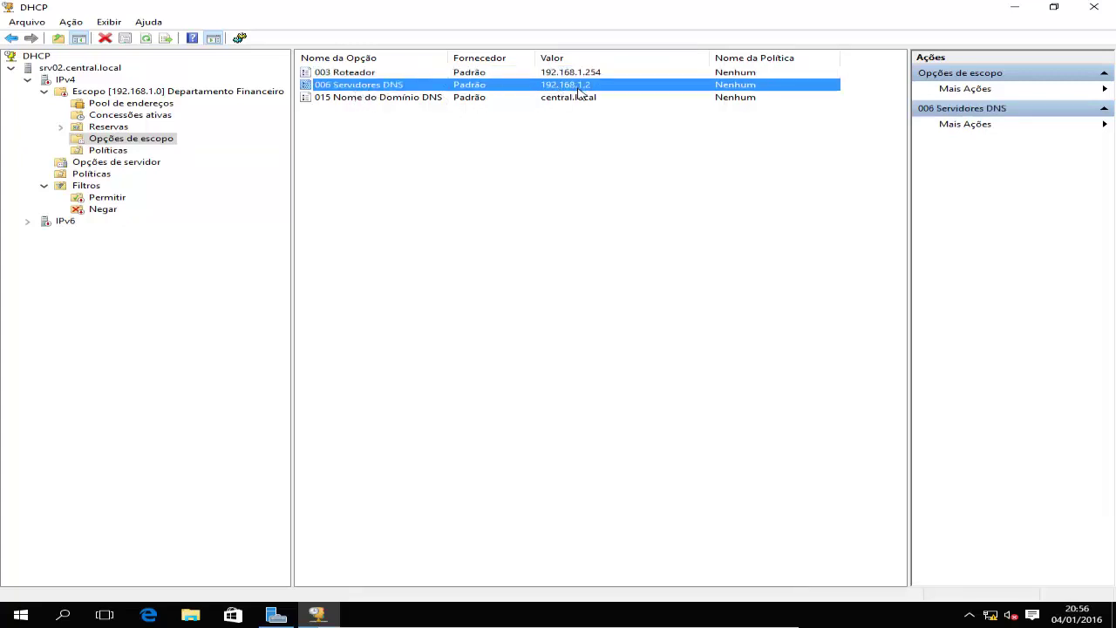
{"action": "left_click", "coordinate": [417, 100]}
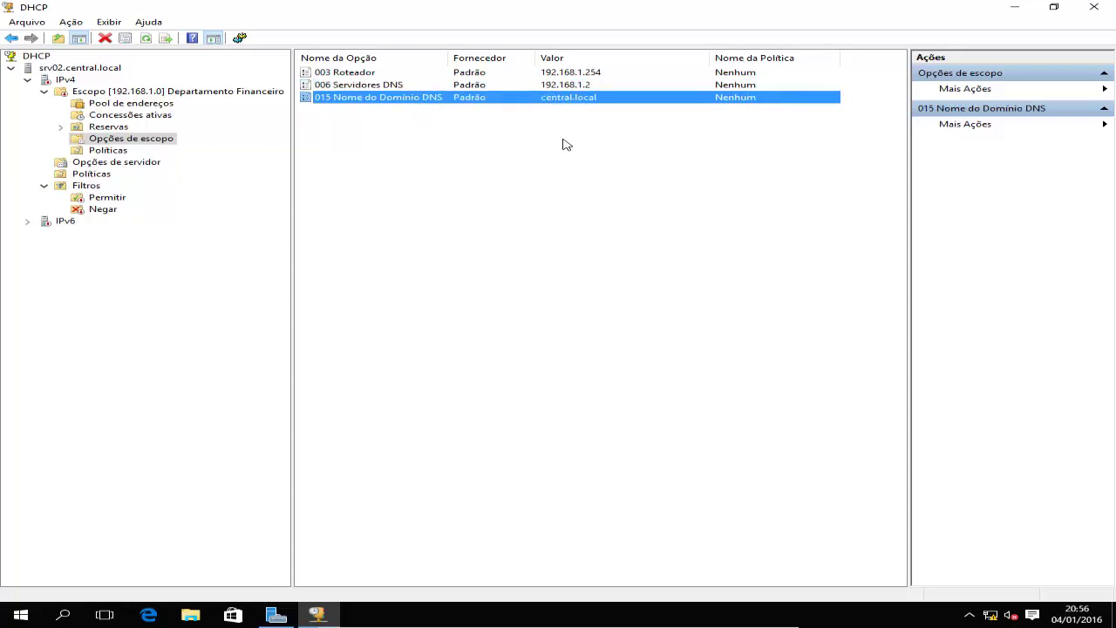
Step: Open the configuration of the scope options, look through the available options and the router's IP entry, and close it without changes
{"action": "right_click", "coordinate": [127, 143]}
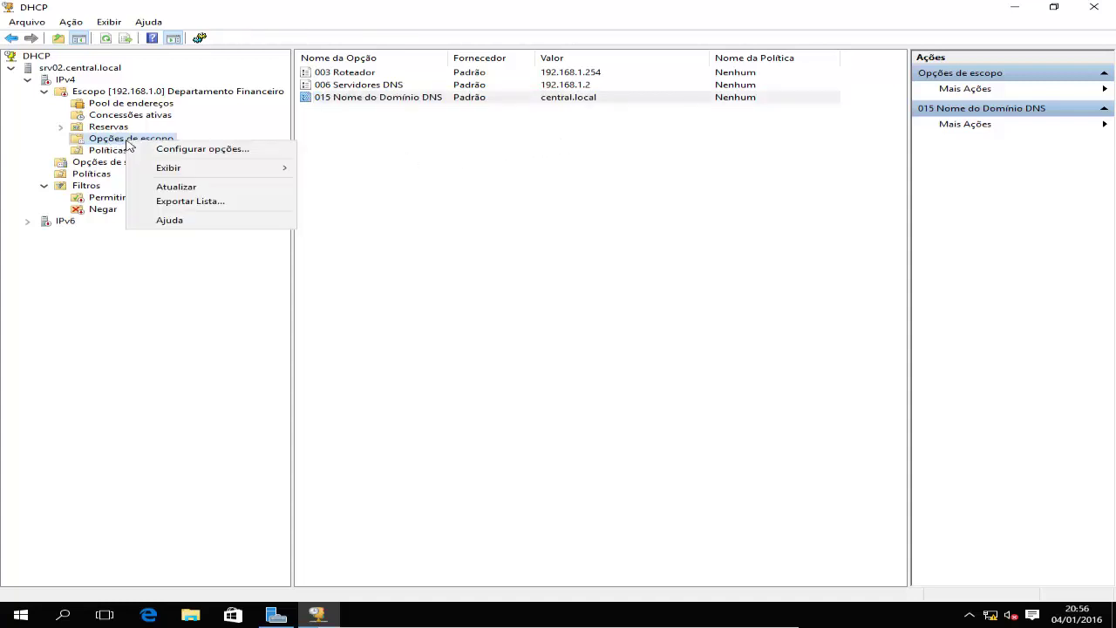
{"action": "left_click", "coordinate": [149, 153]}
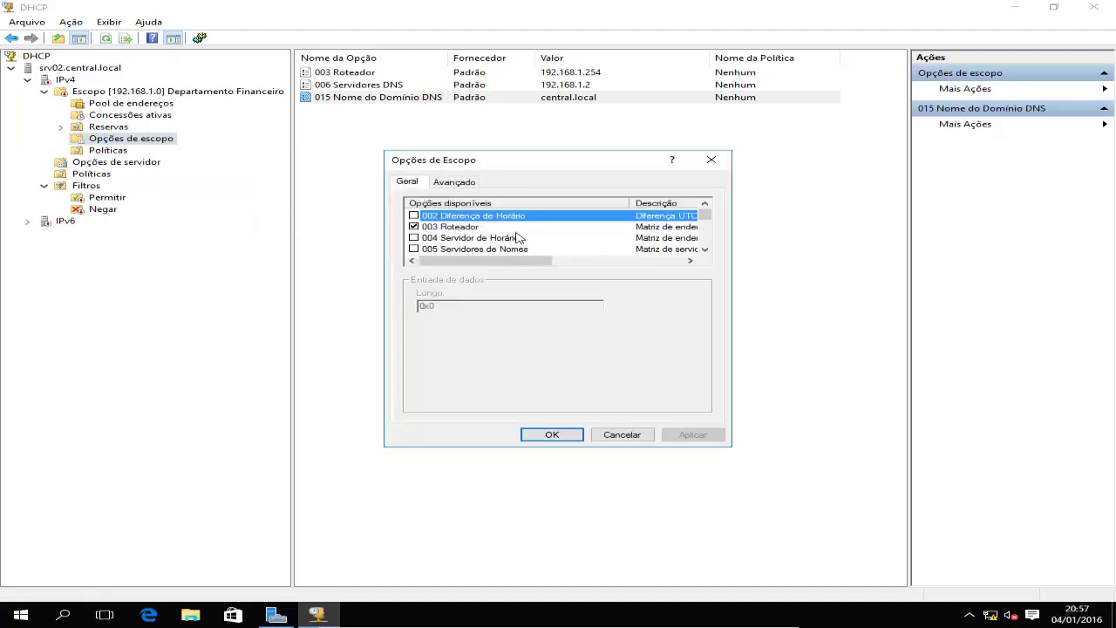
{"action": "left_click", "coordinate": [514, 227]}
{"action": "left_click", "coordinate": [479, 216]}
{"action": "left_click", "coordinate": [462, 228]}
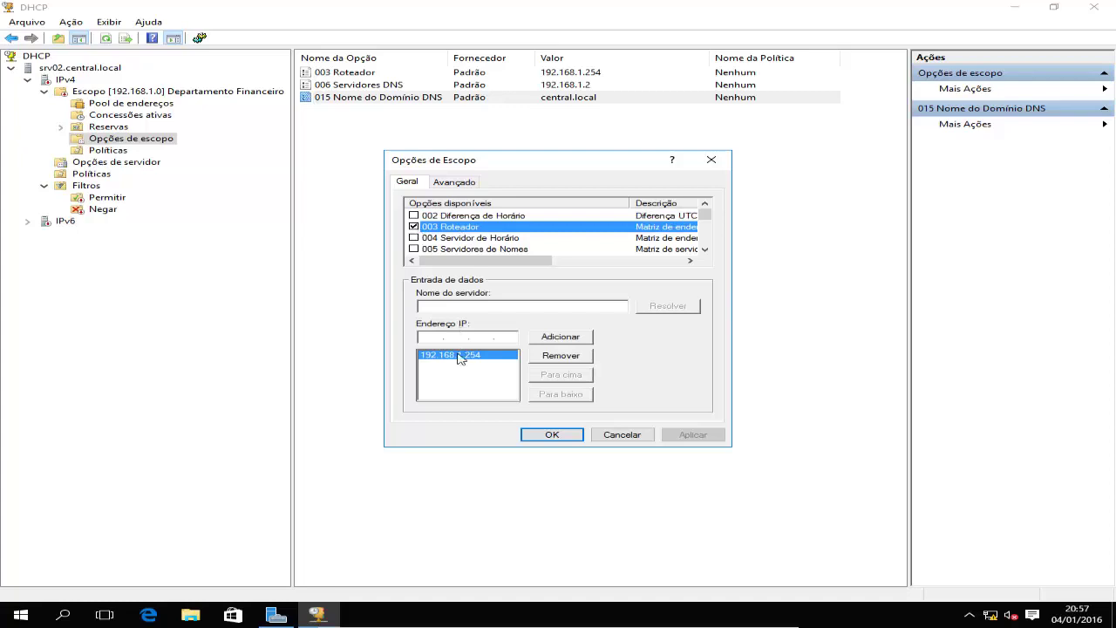
{"action": "left_click", "coordinate": [705, 249]}
{"action": "left_click", "coordinate": [485, 228]}
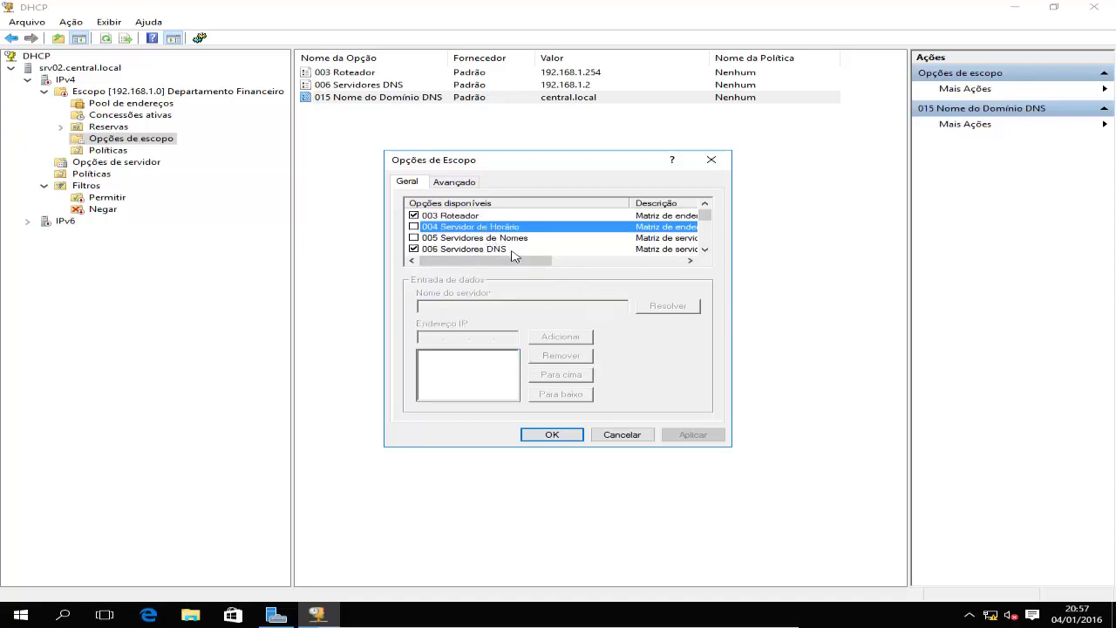
{"action": "left_click", "coordinate": [507, 240]}
{"action": "left_click", "coordinate": [704, 249]}
{"action": "left_click", "coordinate": [704, 249]}
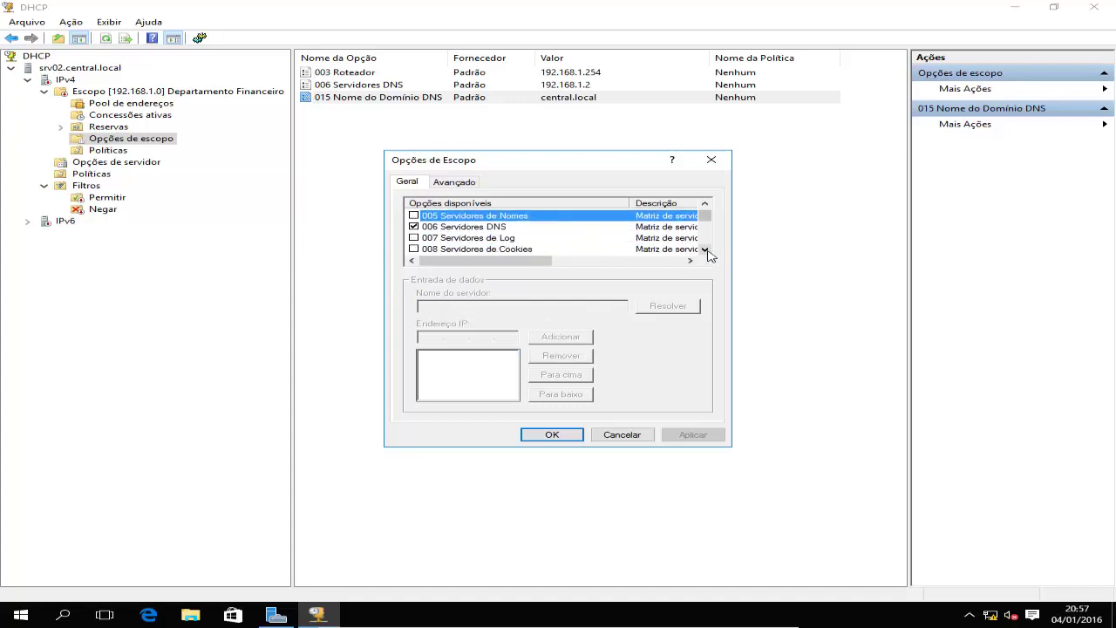
{"action": "left_click", "coordinate": [704, 249]}
{"action": "left_click", "coordinate": [503, 228]}
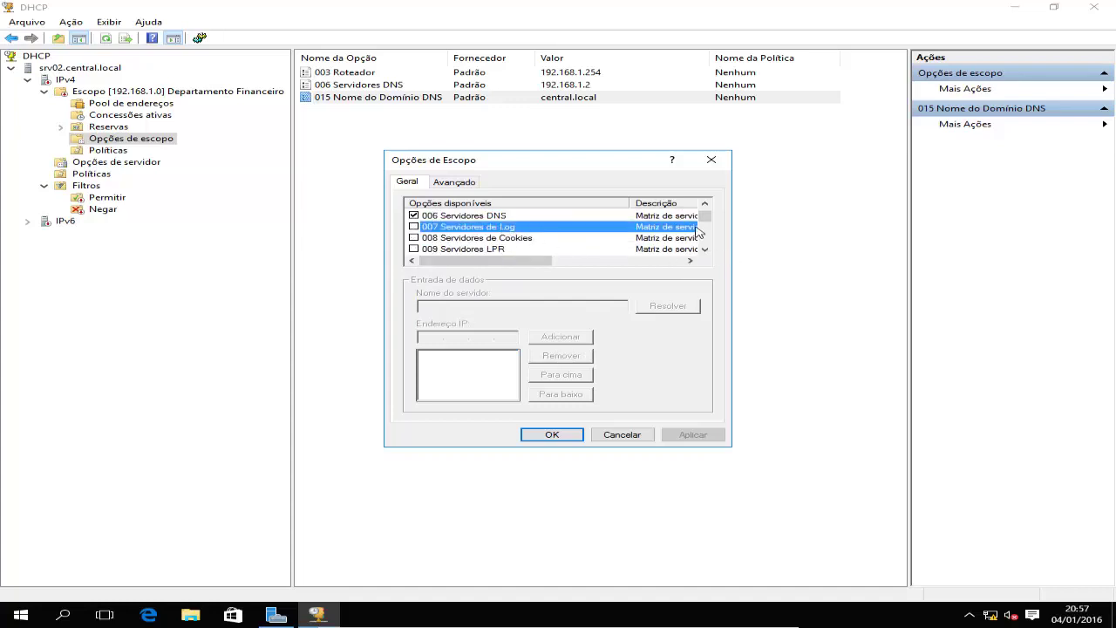
{"action": "left_click_drag", "start_coordinate": [705, 220], "coordinate": [705, 239]}
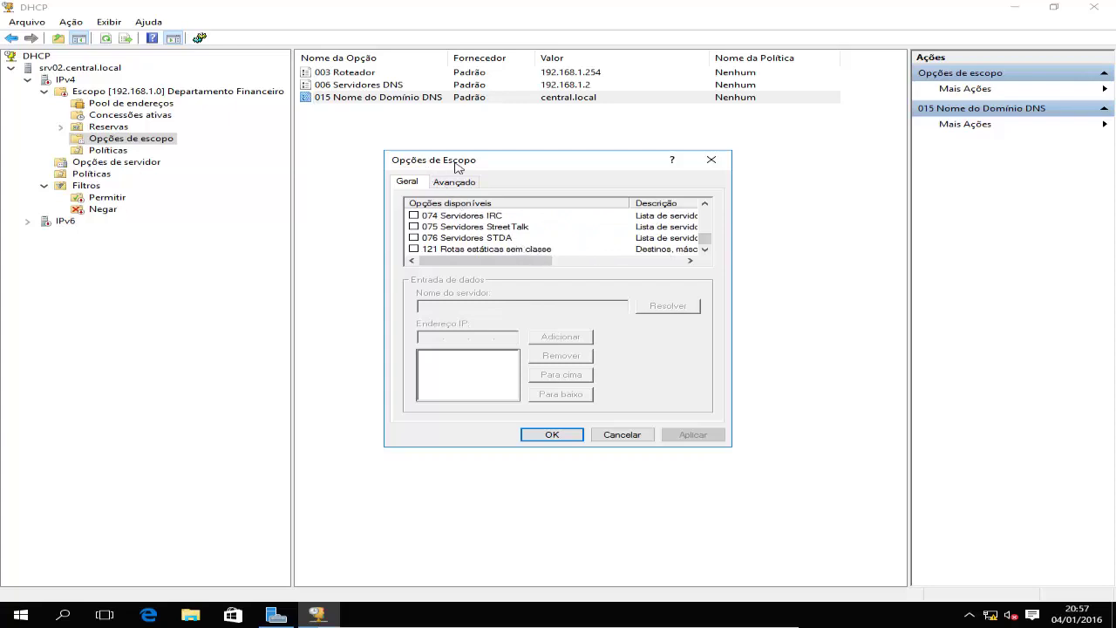
{"action": "left_click", "coordinate": [563, 436]}
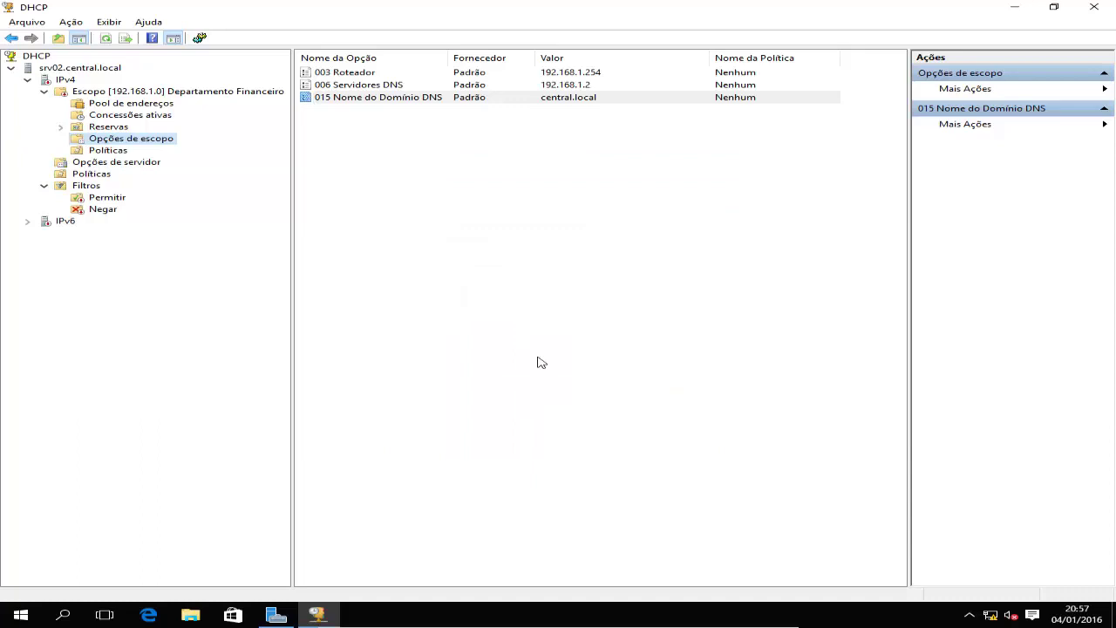